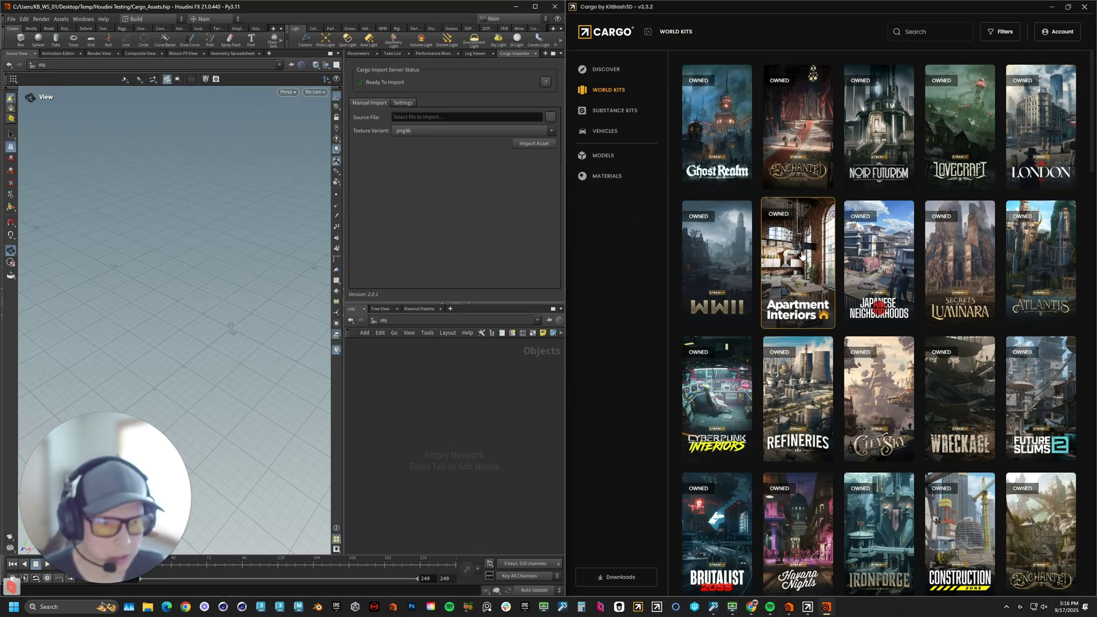
Download the Ghost Realm kit's Wagon from Cargo for Houdini 21.0 with 2k png textures
{"action": "left_click", "coordinate": [730, 142]}
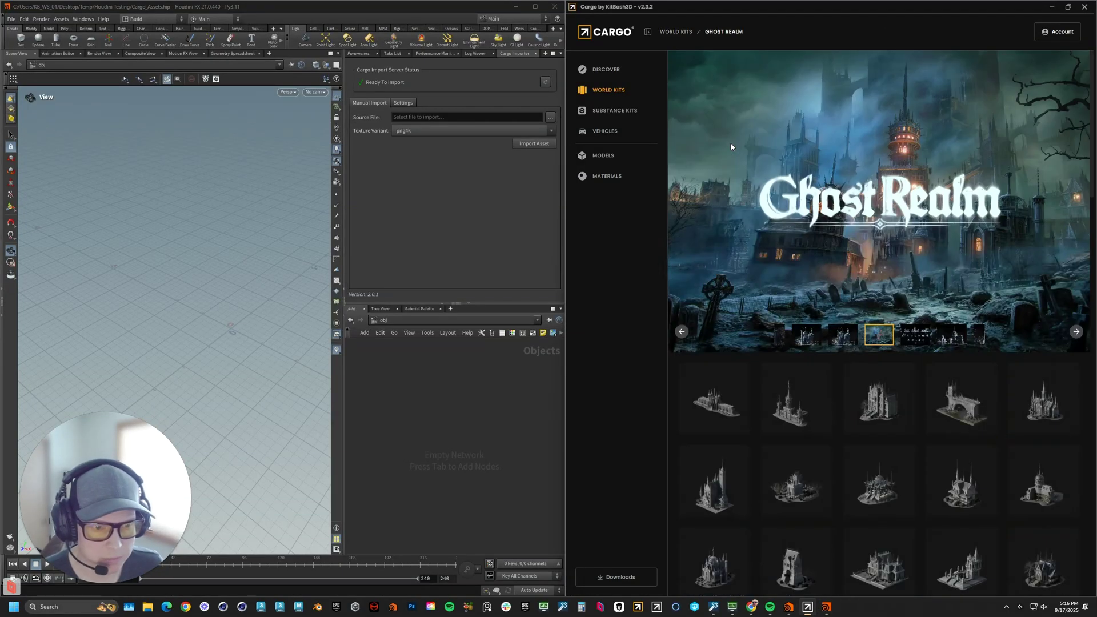
{"action": "scroll", "coordinate": [844, 342], "scroll_direction": "down", "scroll_amount": 8}
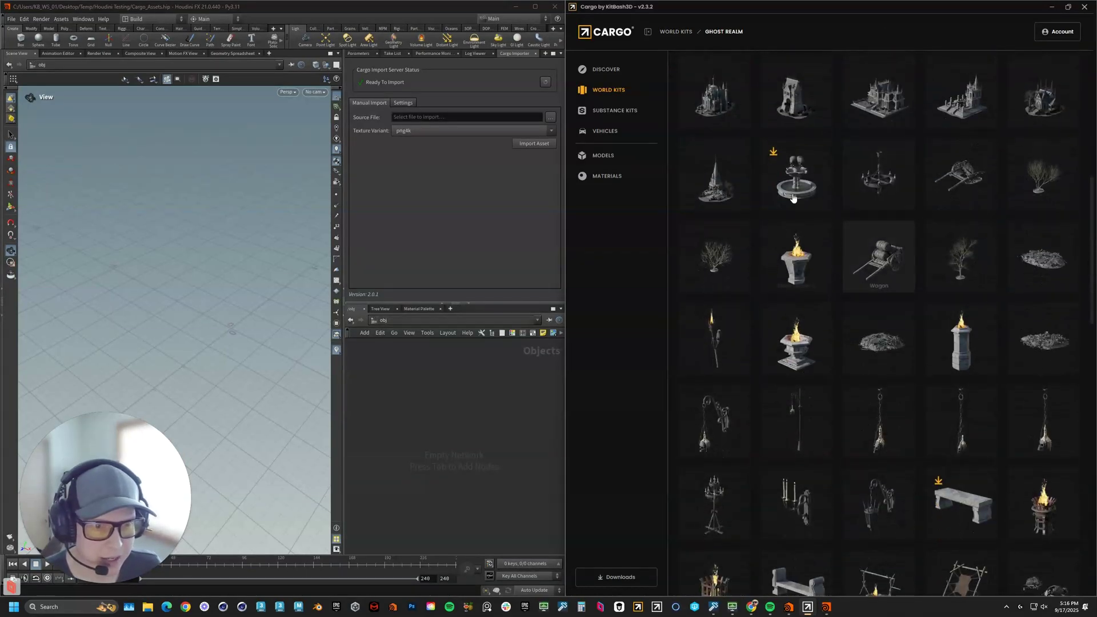
{"action": "left_click", "coordinate": [879, 263]}
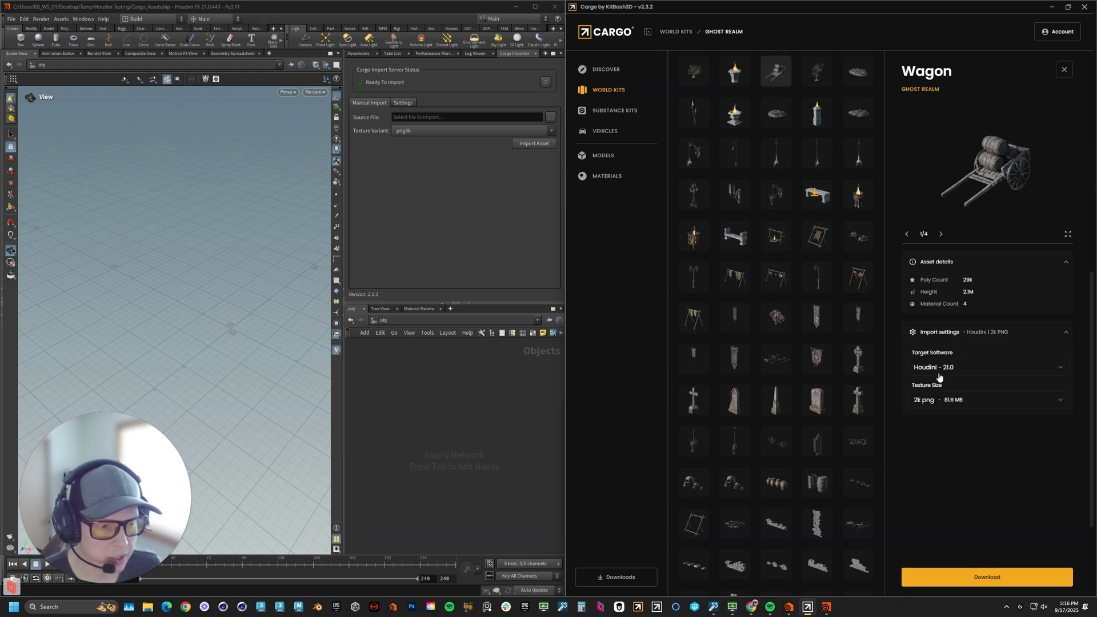
{"action": "left_click", "coordinate": [991, 581]}
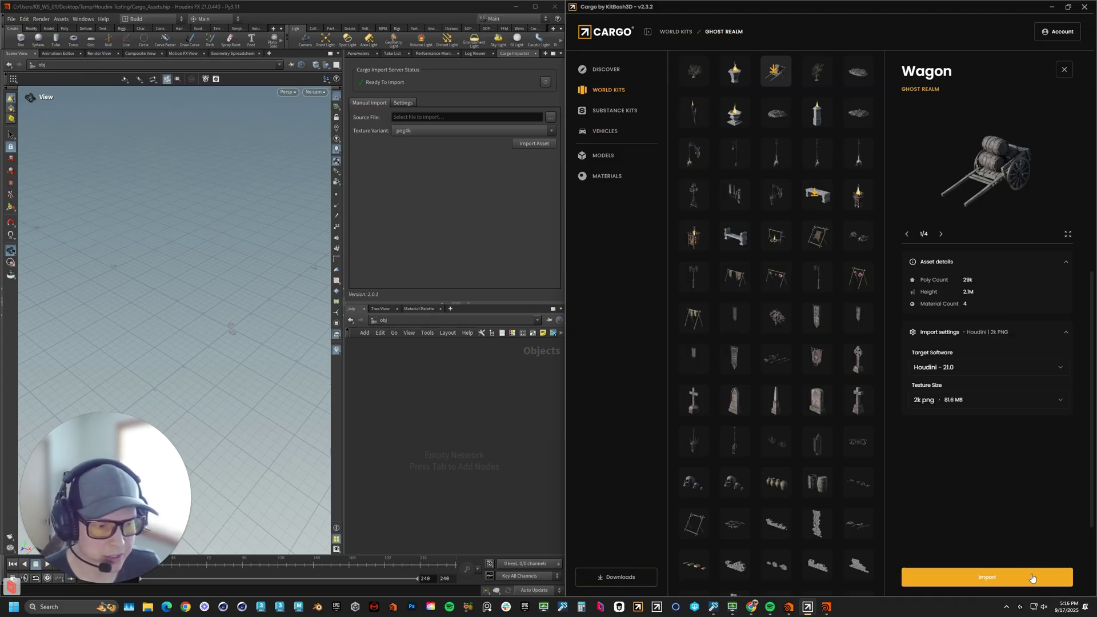
Import the Wagon into Houdini and show the Asset Catalog as large icons
{"action": "left_click", "coordinate": [1031, 578]}
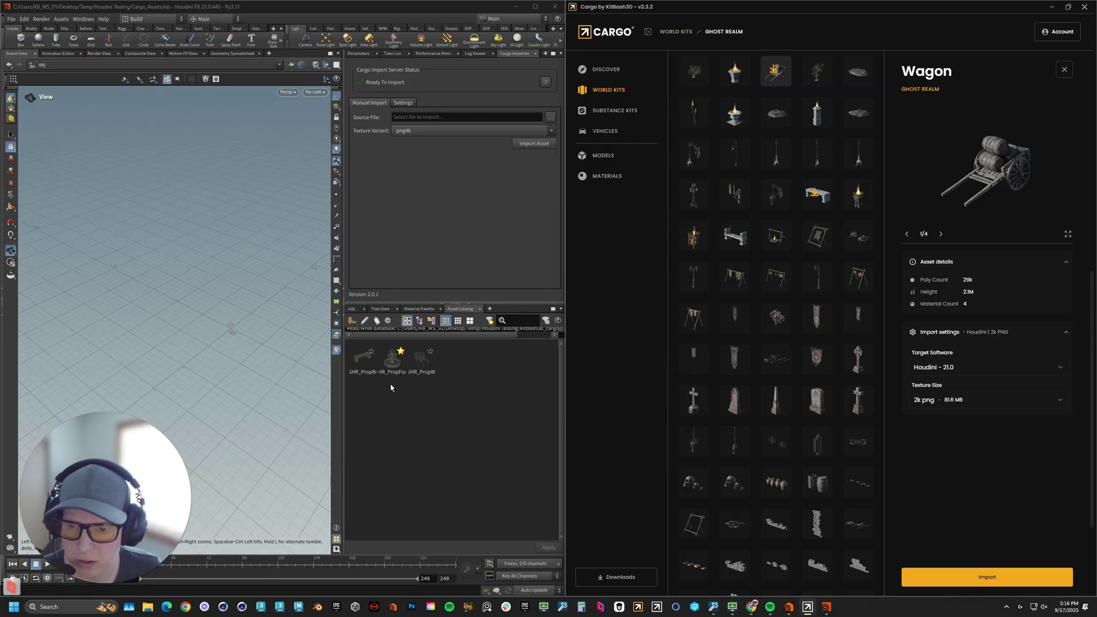
{"action": "left_click", "coordinate": [468, 321]}
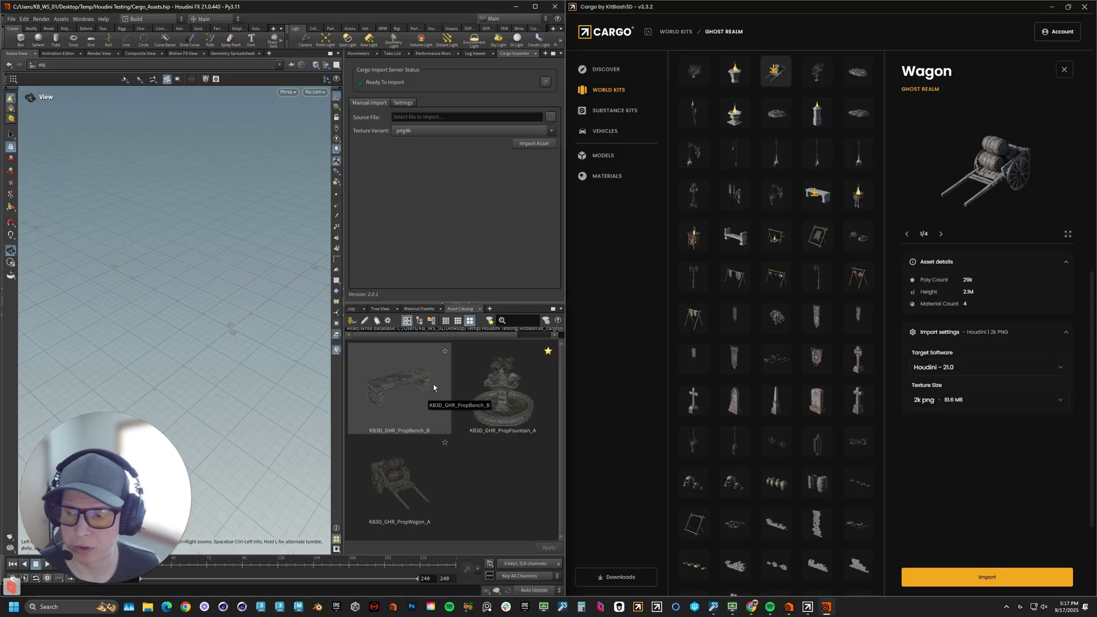
Create a materiallinker1 node in the /stage Solaris network by searching 'mat'
{"action": "left_click", "coordinate": [350, 310]}
{"action": "left_click", "coordinate": [383, 320]}
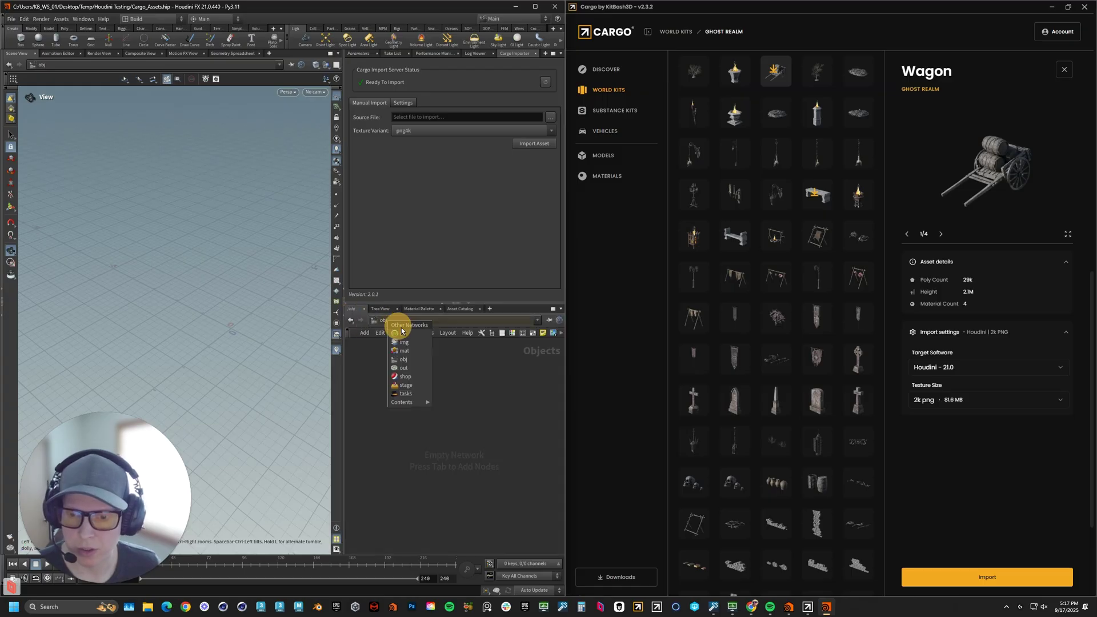
{"action": "left_click", "coordinate": [406, 385]}
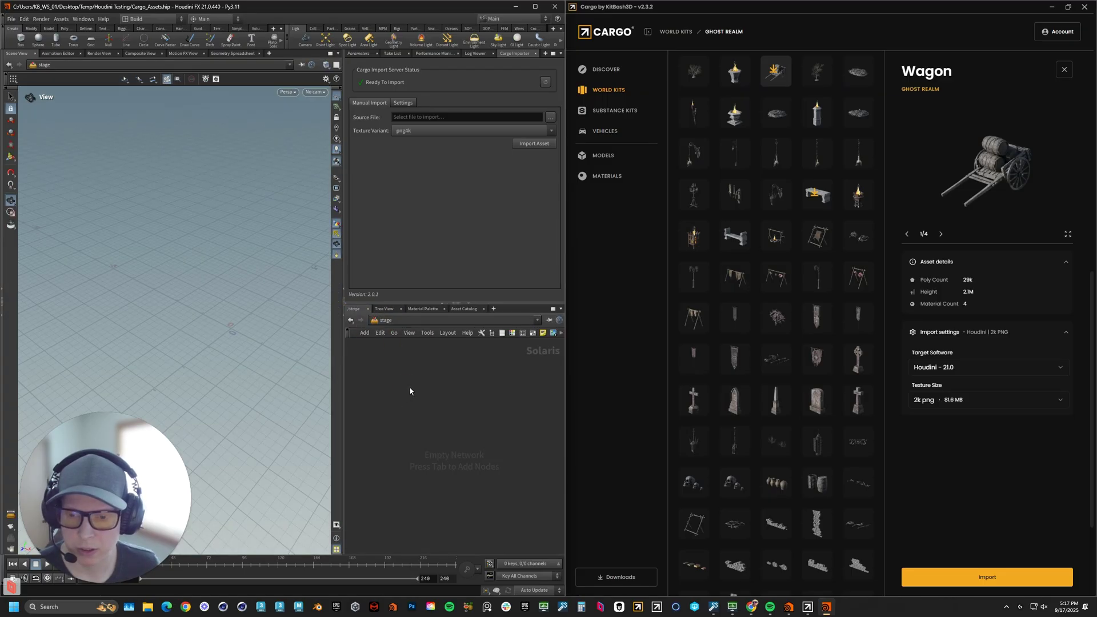
{"action": "key", "text": "Tab"}
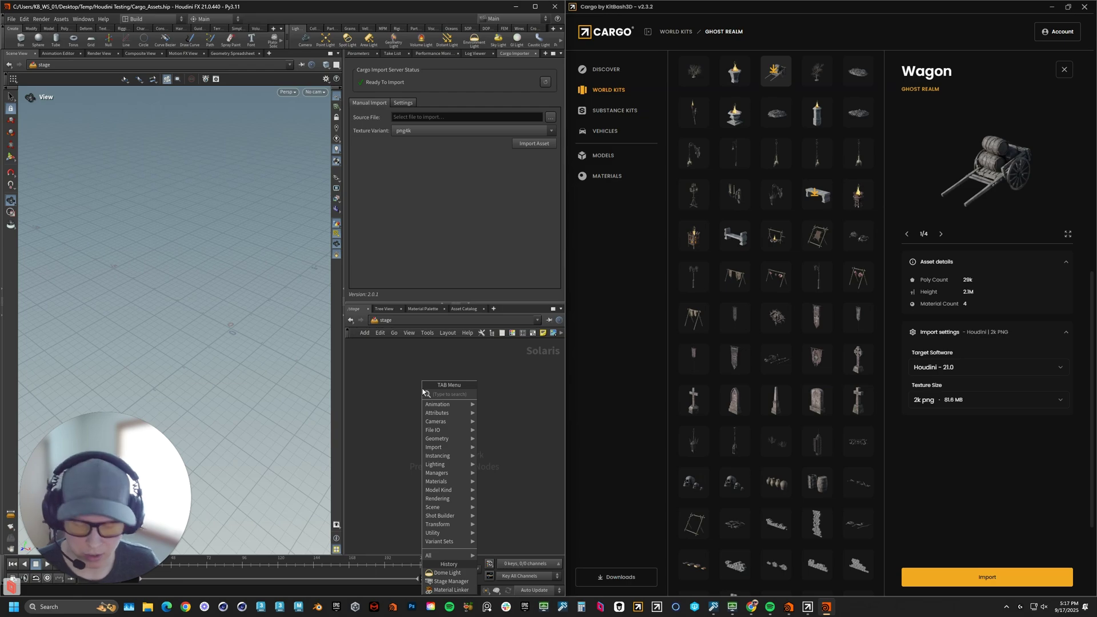
{"action": "type", "text": "mat"}
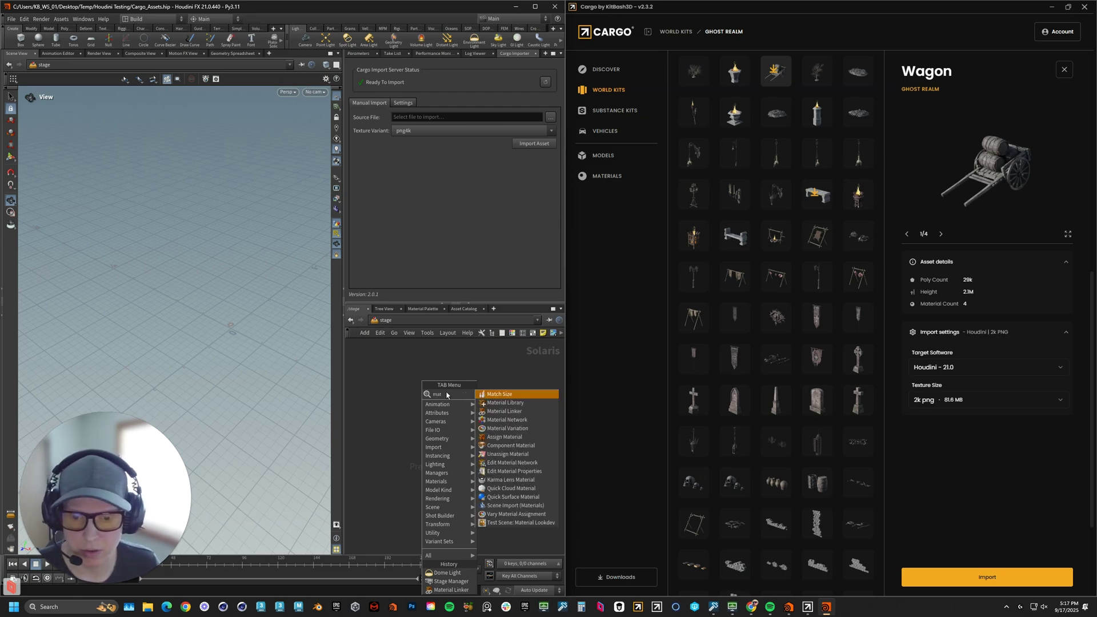
{"action": "left_click", "coordinate": [496, 411]}
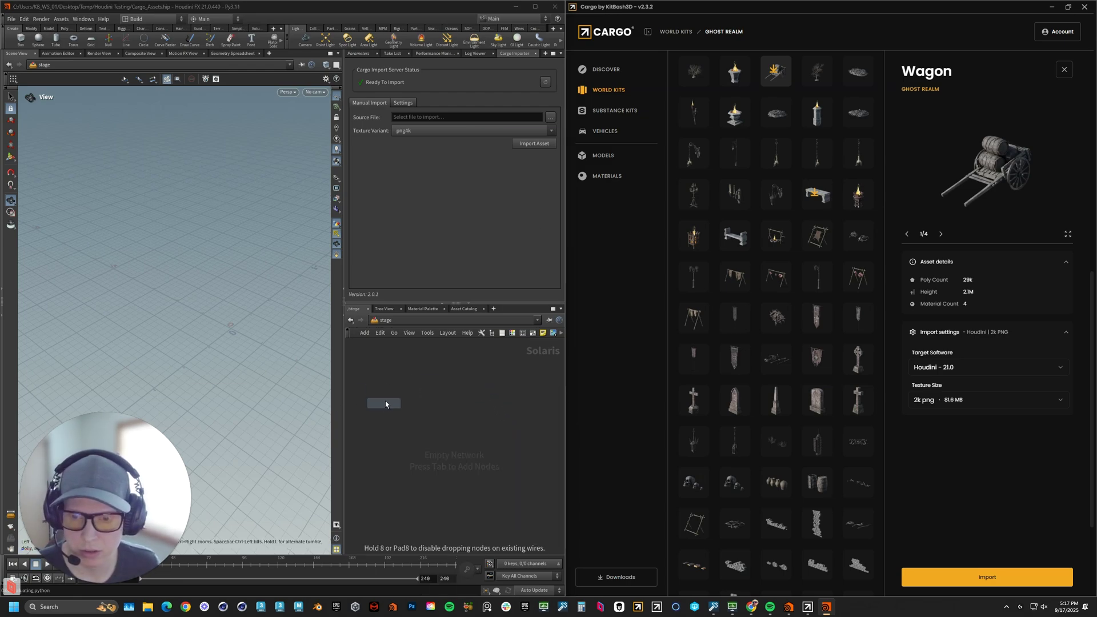
{"action": "left_click", "coordinate": [417, 381]}
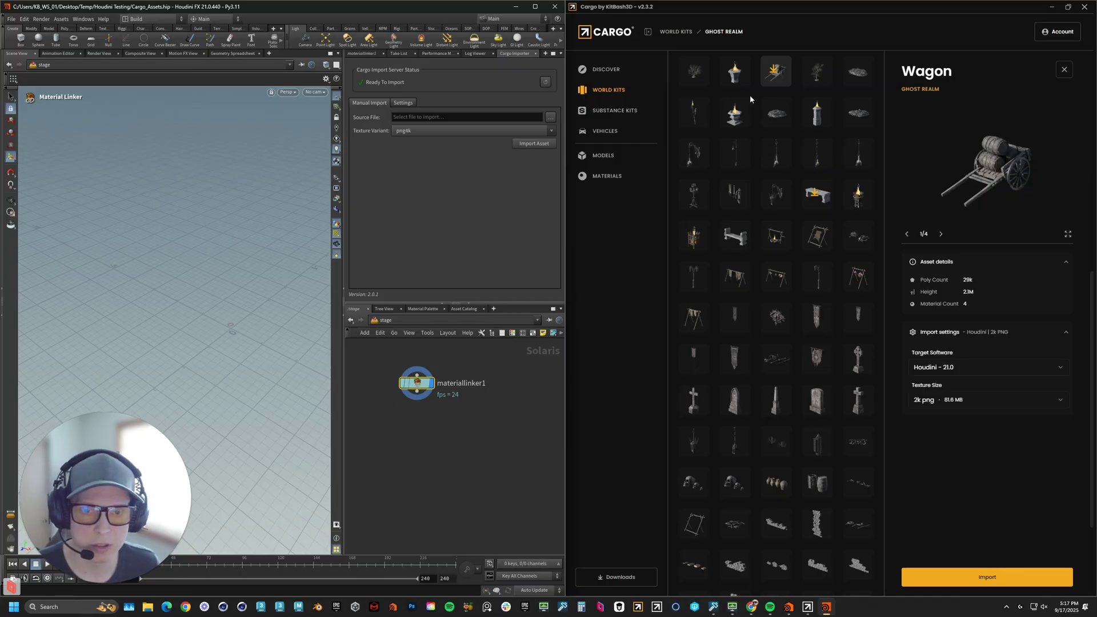
Download the Treasure Island Bone material from Cargo's Materials library and import it into Houdini
{"action": "left_click", "coordinate": [606, 176]}
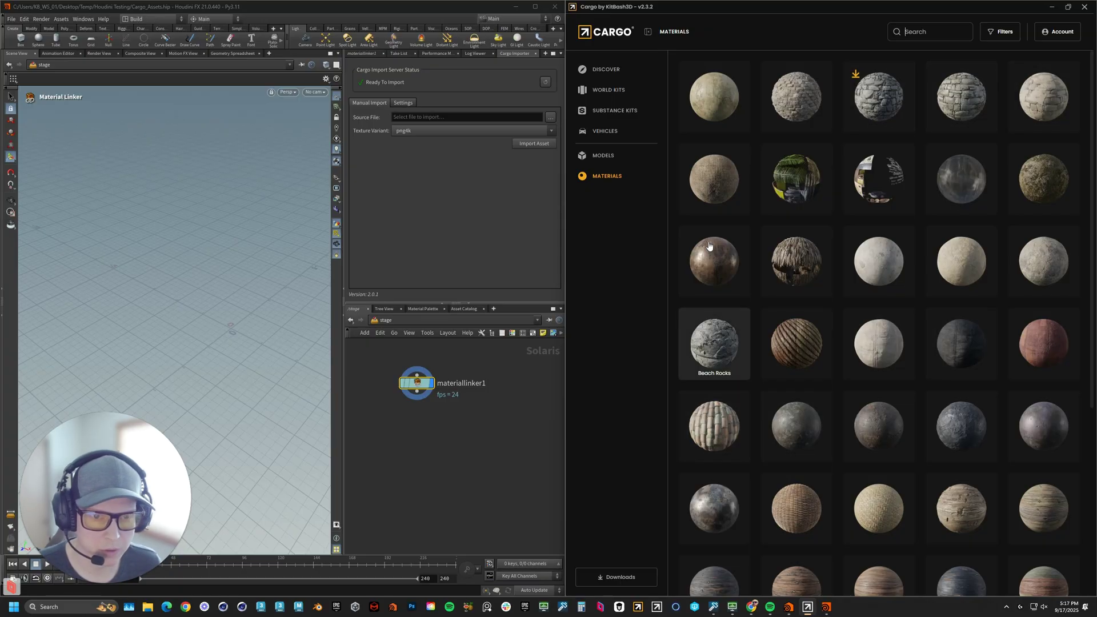
{"action": "left_click", "coordinate": [722, 105]}
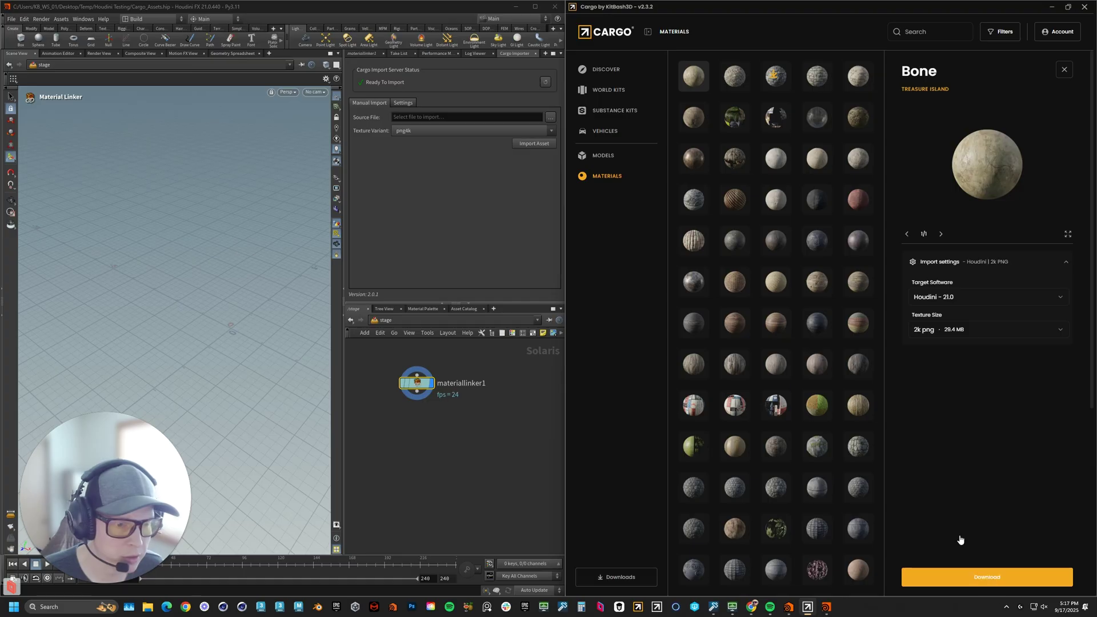
{"action": "left_click", "coordinate": [948, 575]}
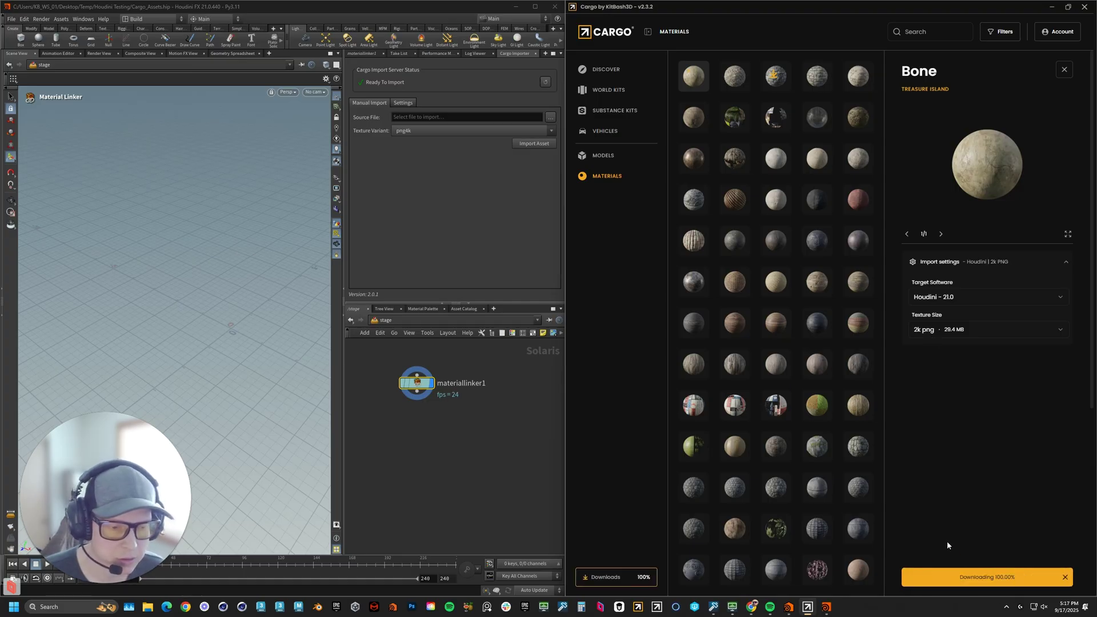
{"action": "left_click", "coordinate": [1065, 576]}
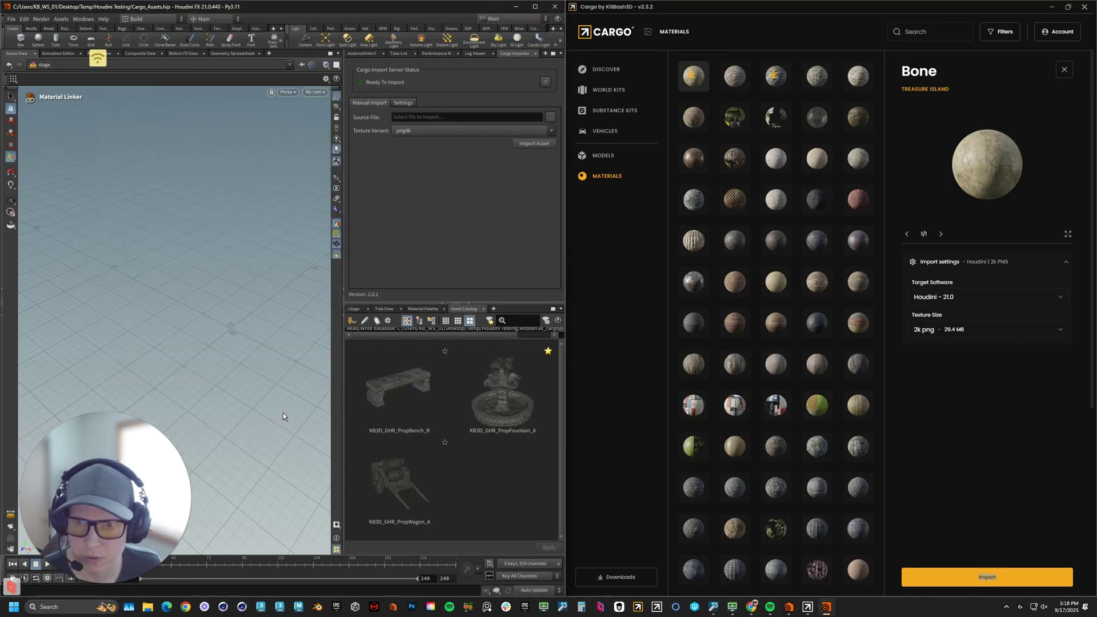
Set the display flag on materiallinker1 and browse its material Catalog
{"action": "left_click", "coordinate": [354, 309]}
{"action": "mouse_move", "coordinate": [424, 378]}
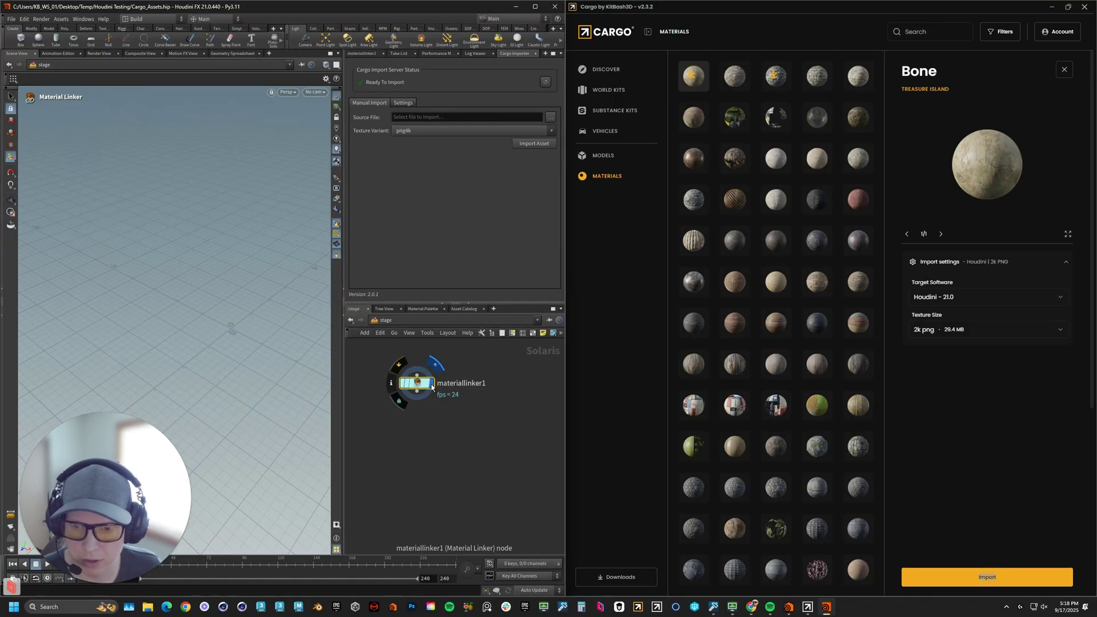
{"action": "left_click", "coordinate": [429, 385]}
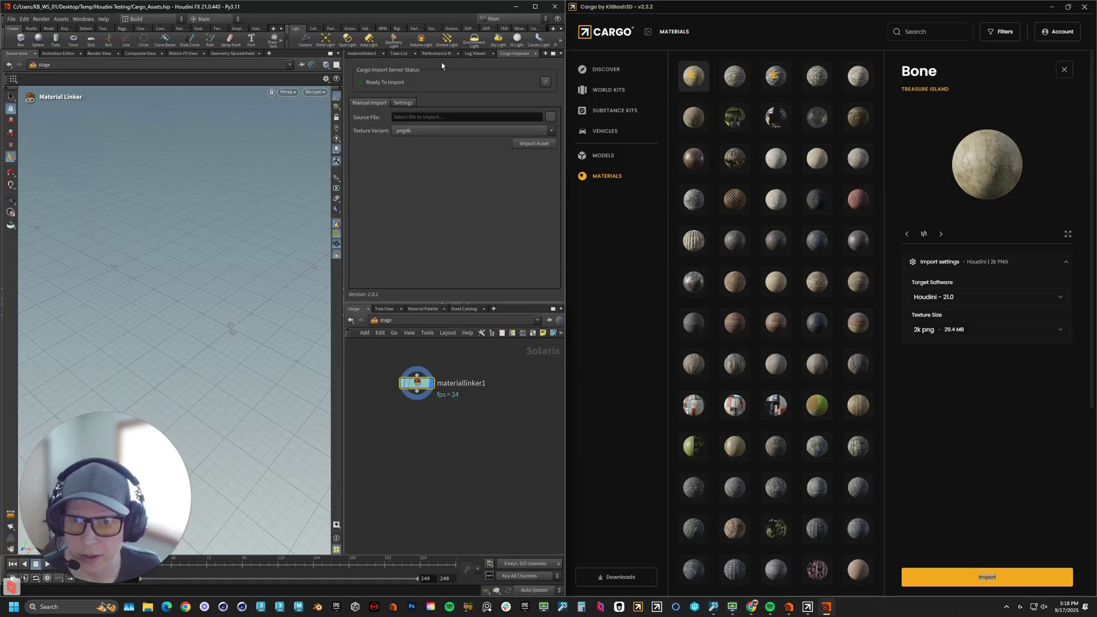
{"action": "left_click", "coordinate": [358, 53]}
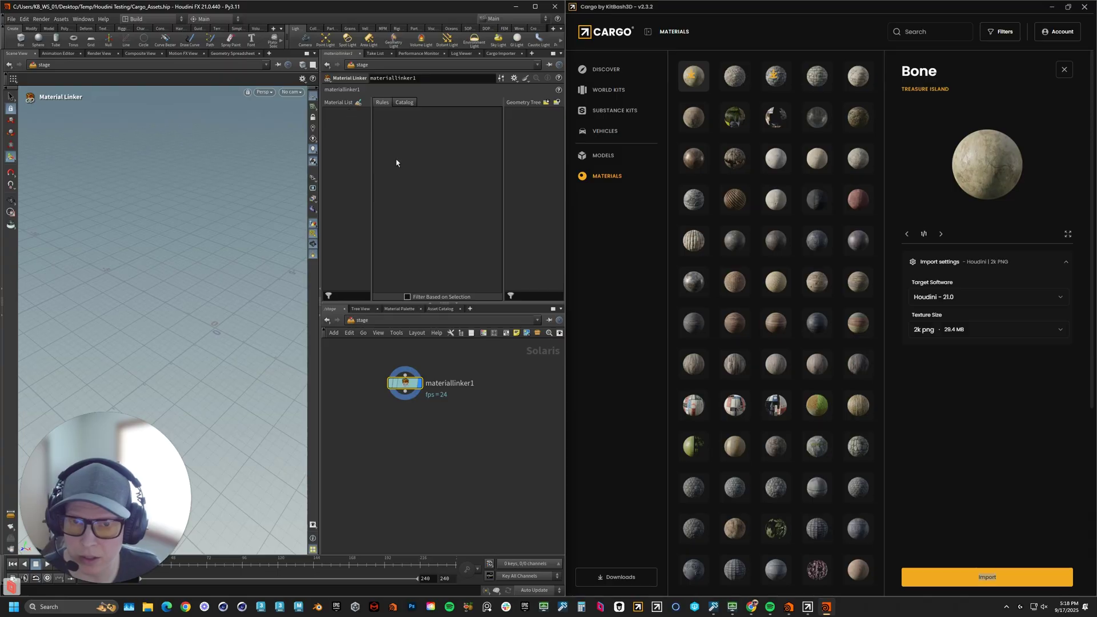
{"action": "left_click", "coordinate": [412, 104]}
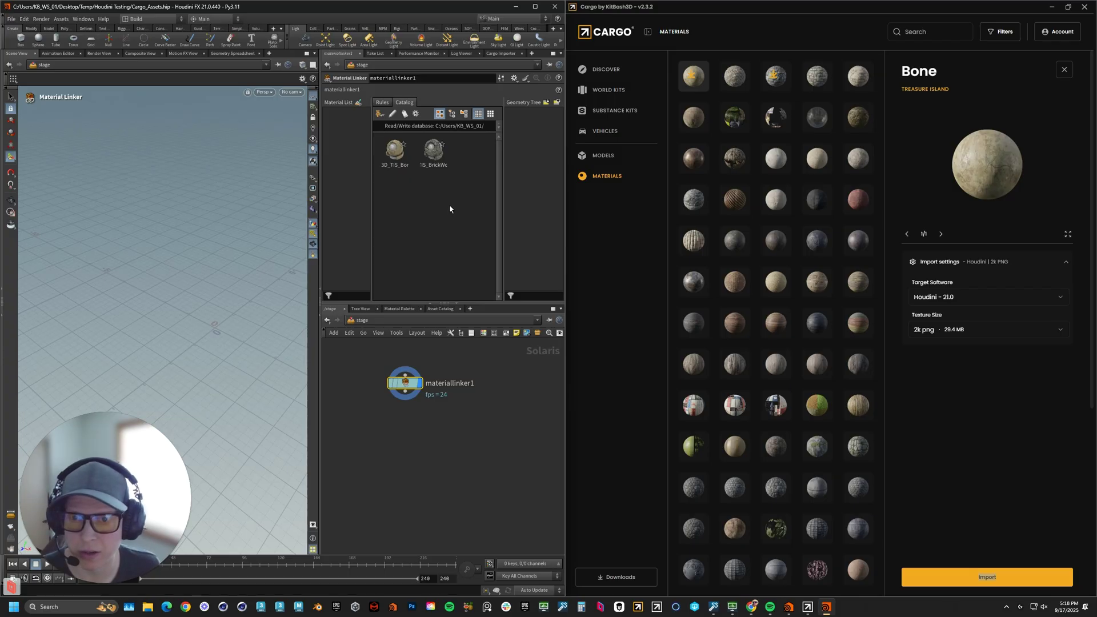
Check the imported props catalog, then delete the materiallinker1 node
{"action": "left_click", "coordinate": [440, 309]}
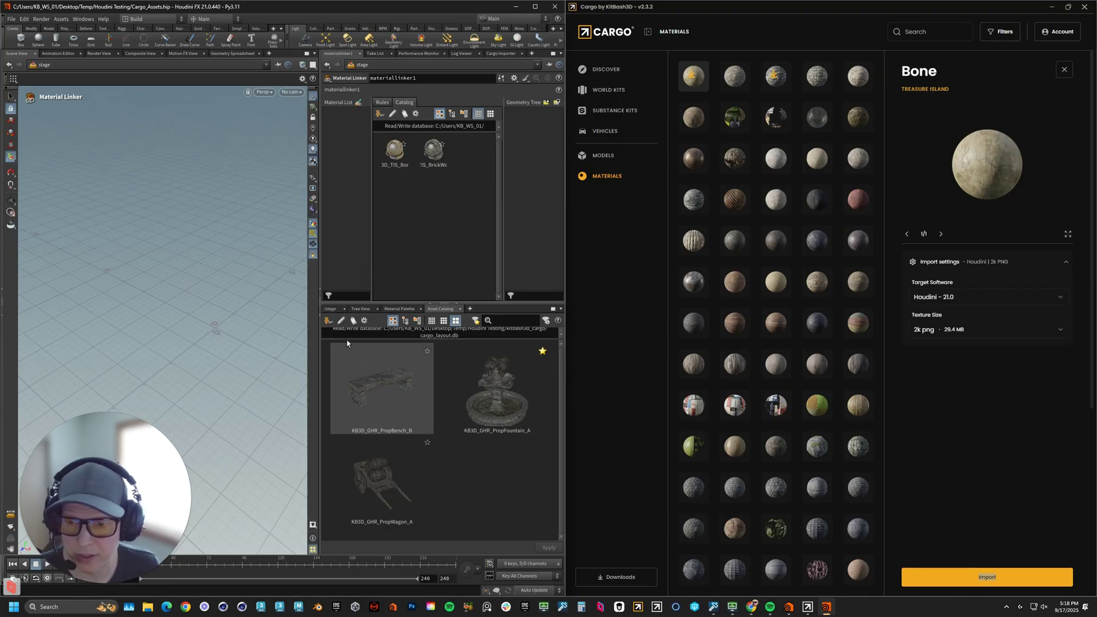
{"action": "left_click", "coordinate": [331, 308]}
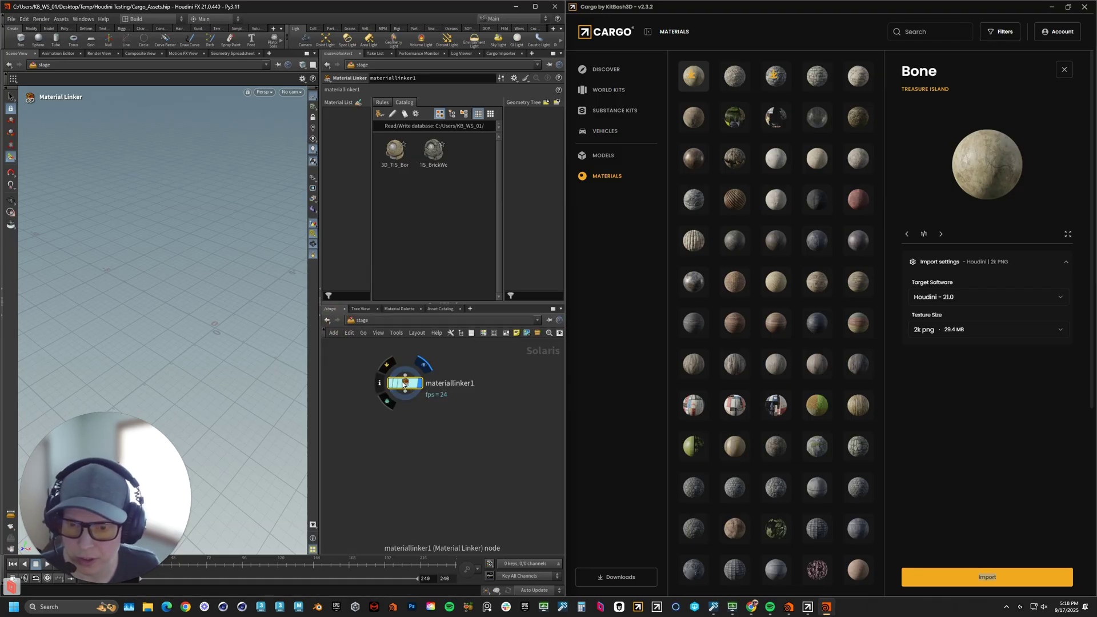
{"action": "key", "text": "Delete"}
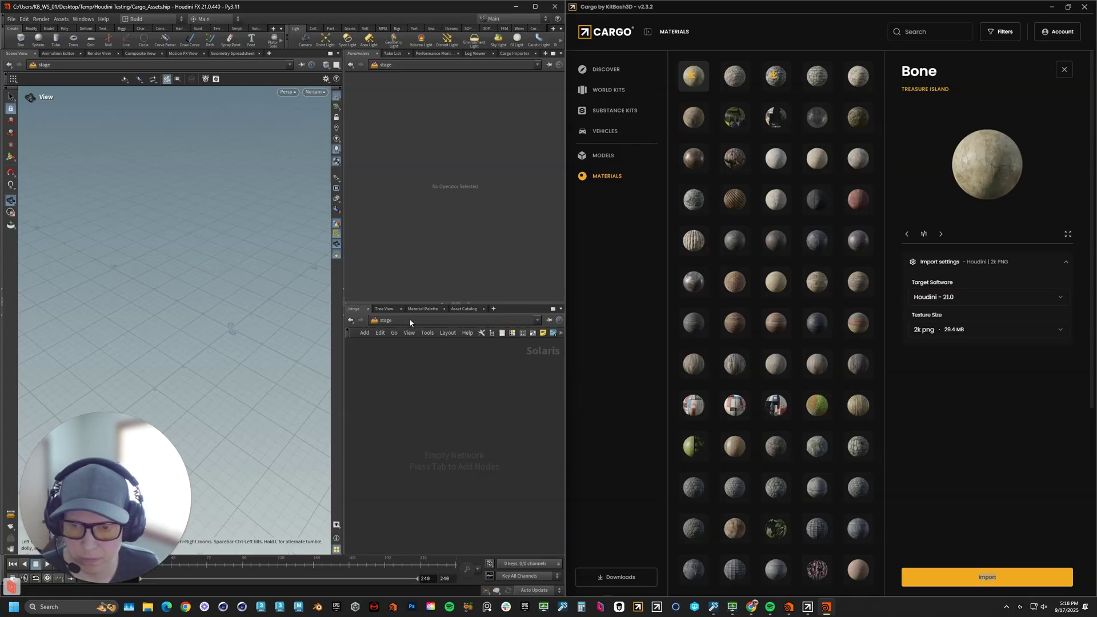
Place KB3D_GHR_PropBench_B and PropFountain_A from the Asset Catalog onto the stage
{"action": "left_click", "coordinate": [460, 309]}
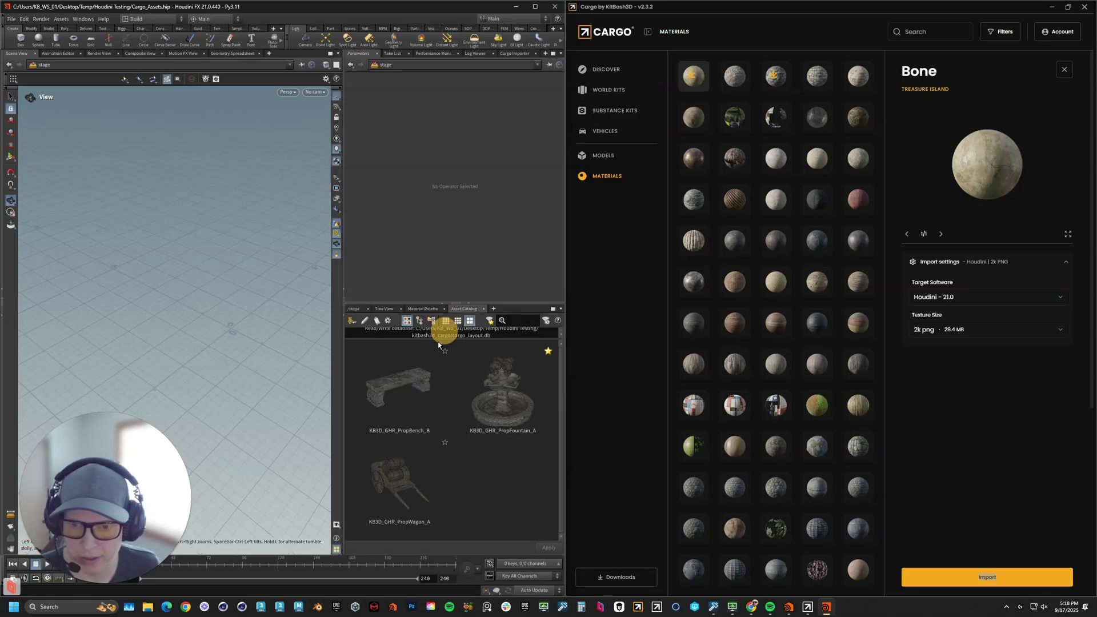
{"action": "left_click", "coordinate": [356, 309]}
{"action": "left_click", "coordinate": [464, 309]}
{"action": "mouse_move", "coordinate": [399, 388]}
{"action": "left_mouse_down"}
{"action": "mouse_move", "coordinate": [159, 277]}
{"action": "mouse_move", "coordinate": [236, 331]}
{"action": "mouse_move", "coordinate": [247, 357]}
{"action": "mouse_move", "coordinate": [222, 350]}
{"action": "left_mouse_up"}
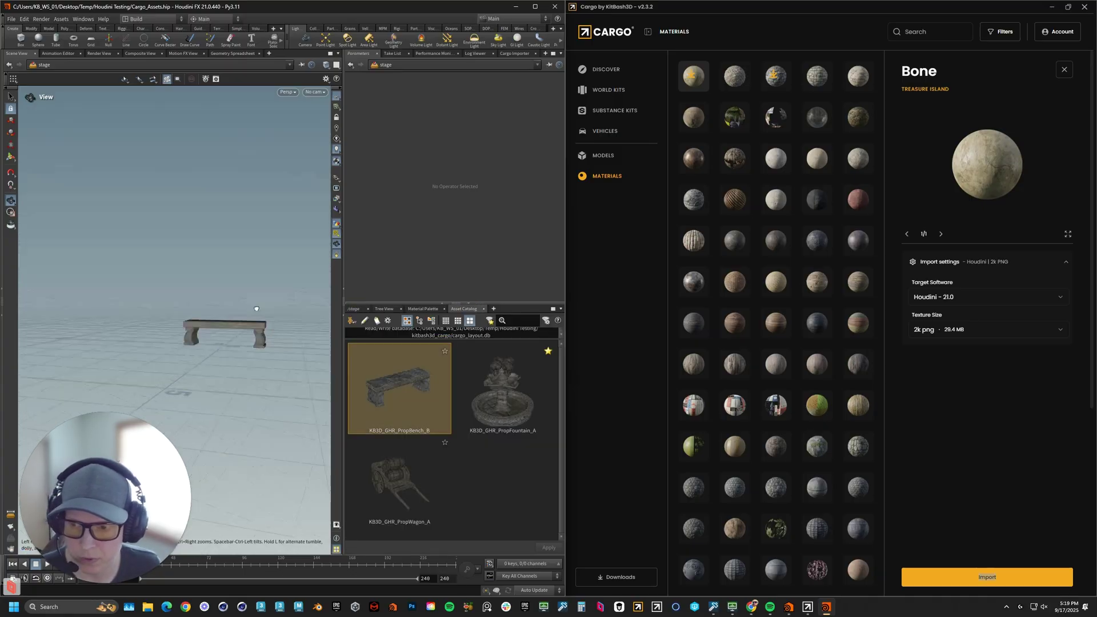
{"action": "left_click_drag", "start_coordinate": [503, 389], "coordinate": [247, 340]}
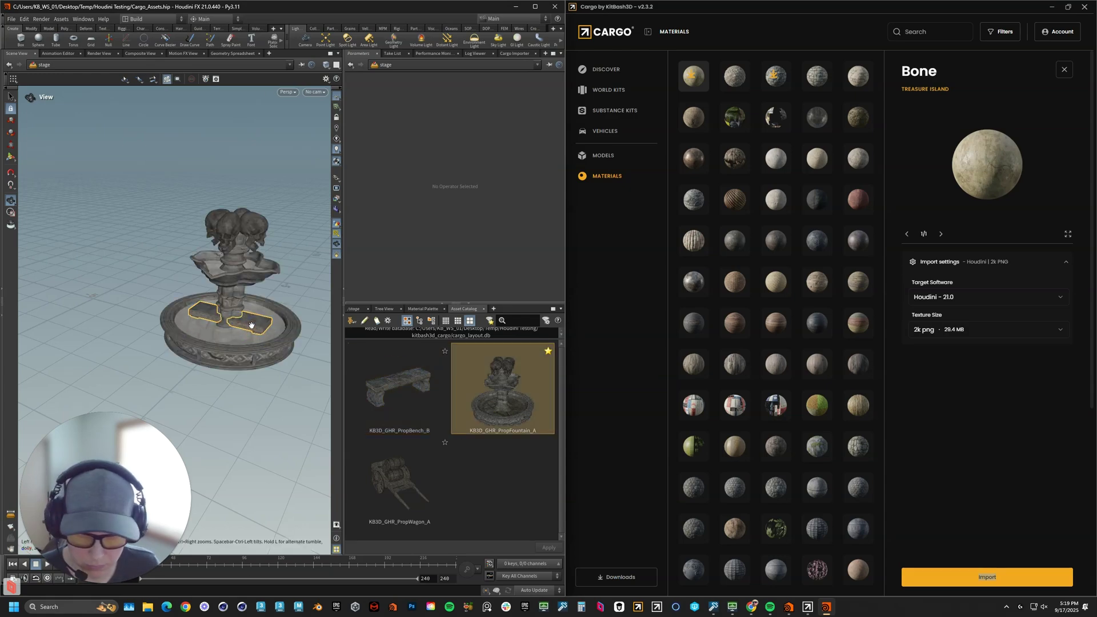
Move the bench forward along Z so it sits in front of the fountain
{"action": "left_click", "coordinate": [244, 324]}
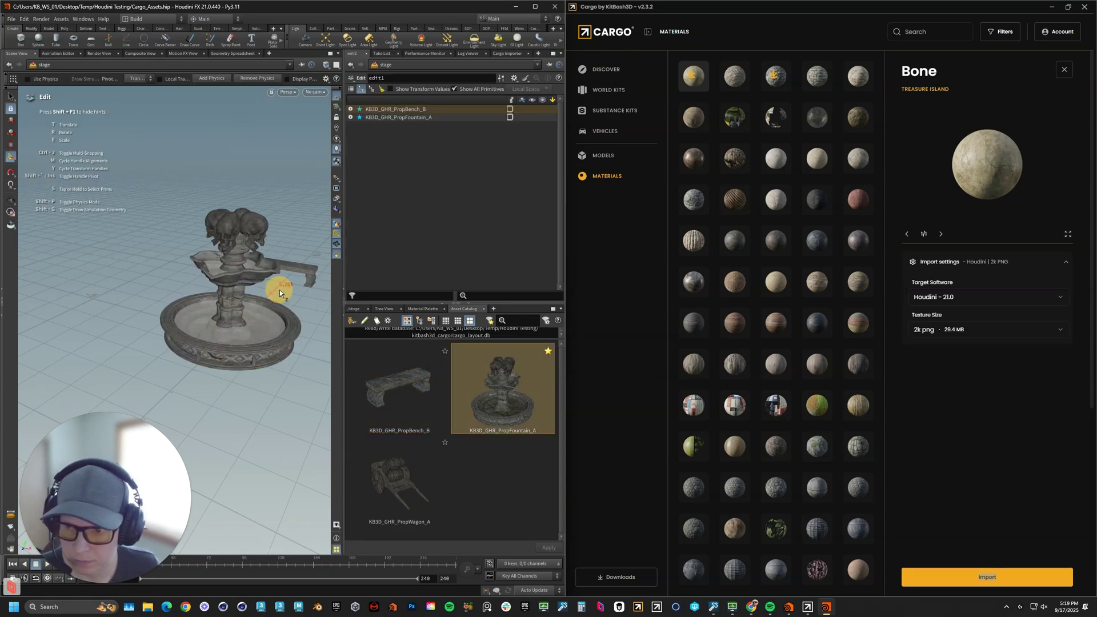
{"action": "left_click_drag", "start_coordinate": [279, 290], "coordinate": [143, 433]}
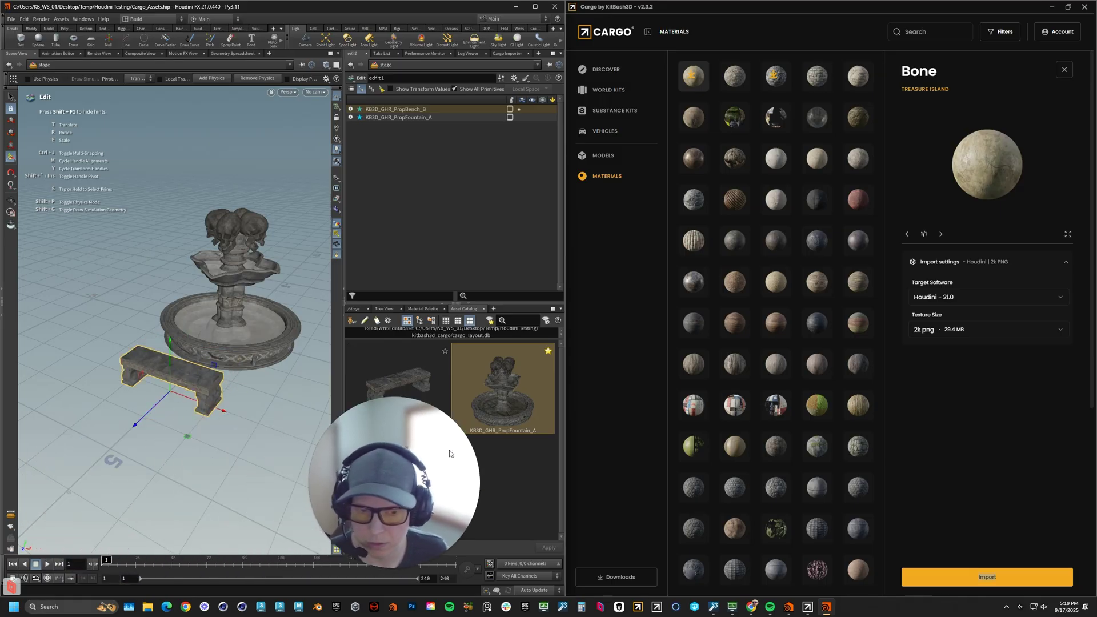
{"action": "left_click_drag", "start_coordinate": [567, 291], "coordinate": [758, 300]}
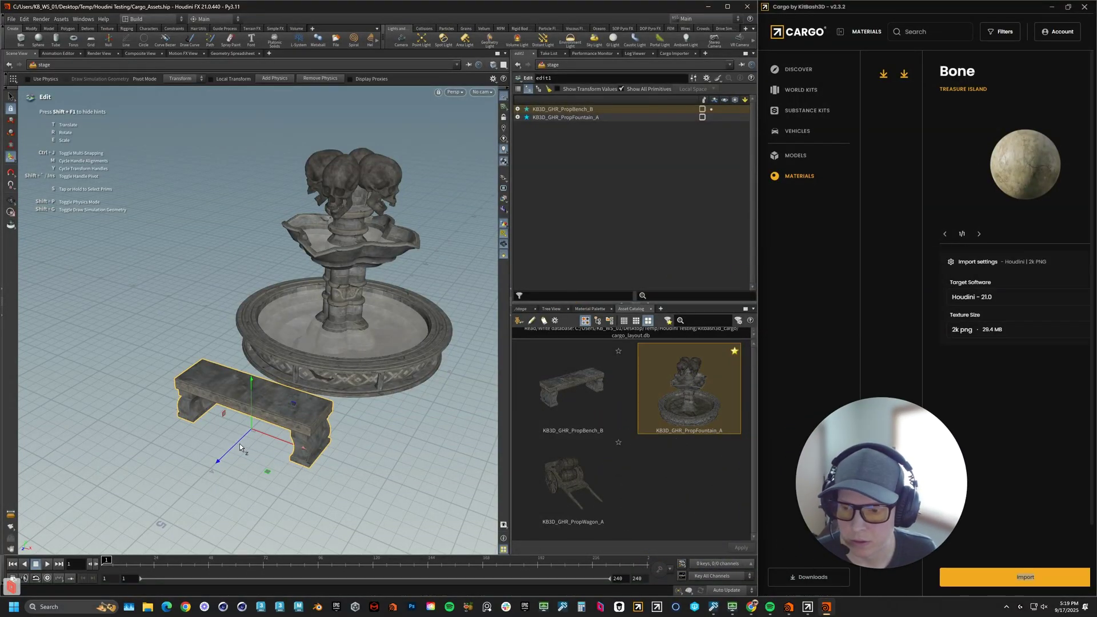
{"action": "left_click_drag", "start_coordinate": [239, 443], "coordinate": [169, 494]}
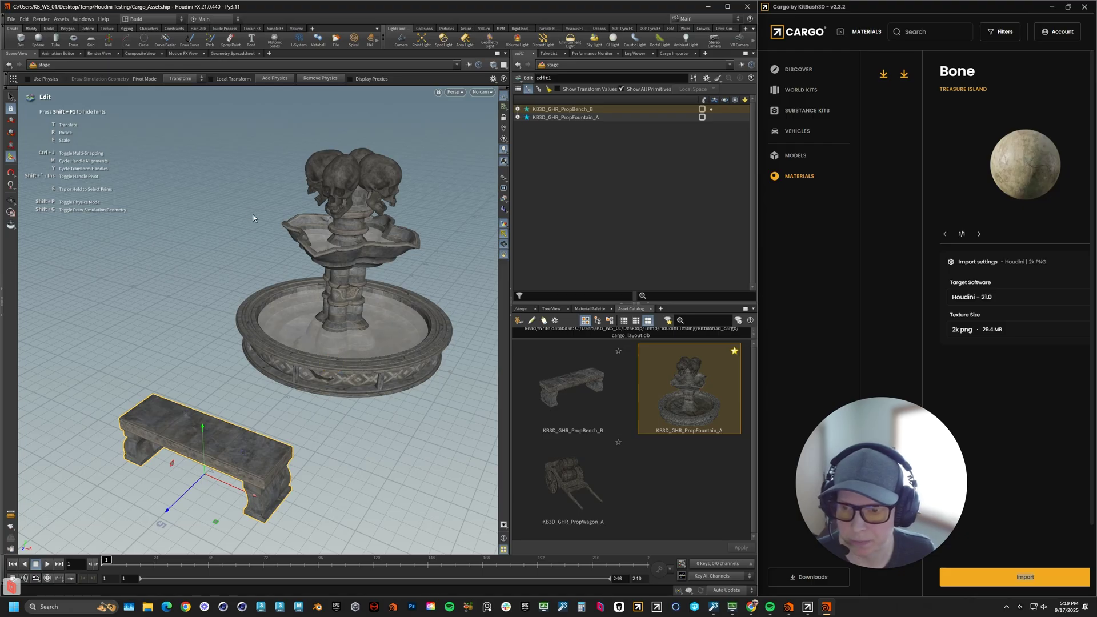
Add KB3D_GHR_PropWagon_A from the Asset Catalog to the stage
{"action": "left_click", "coordinate": [578, 413]}
{"action": "left_click", "coordinate": [571, 492]}
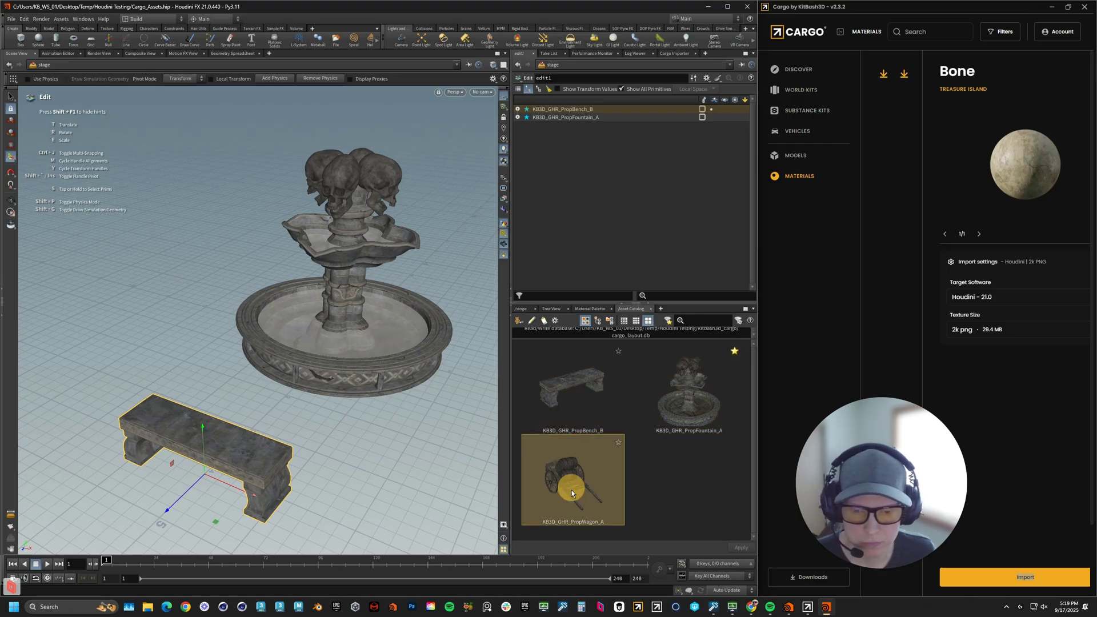
{"action": "left_click_drag", "start_coordinate": [571, 493], "coordinate": [350, 313]}
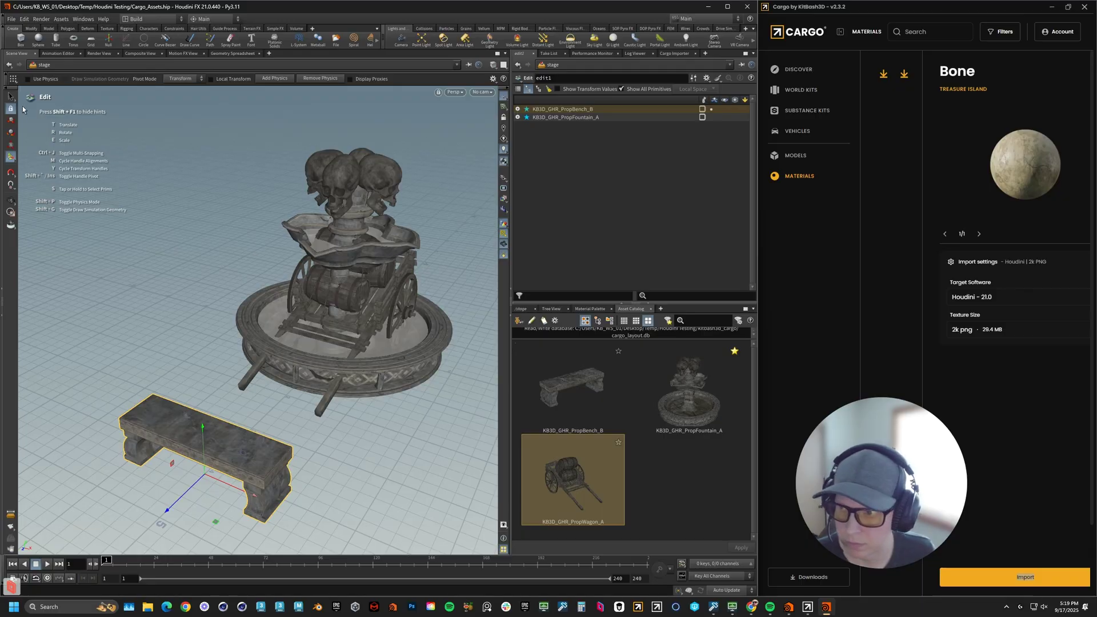
Select the wagon and bench and tumble the view to inspect the whole scene
{"action": "key", "text": "s"}
{"action": "left_click", "coordinate": [346, 309]}
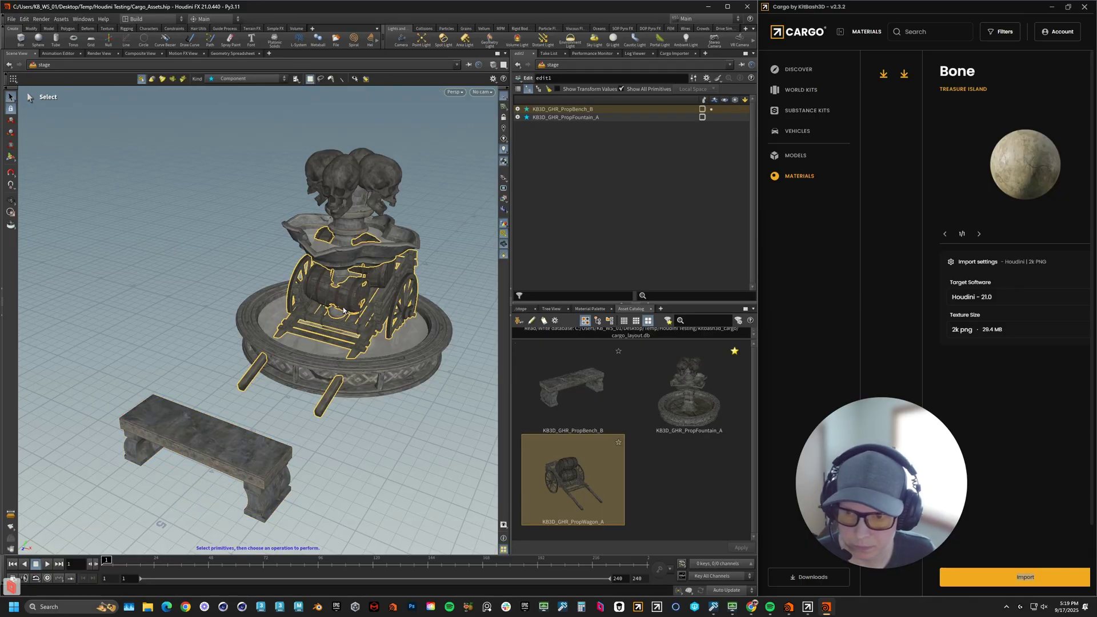
{"action": "key", "text": "Return"}
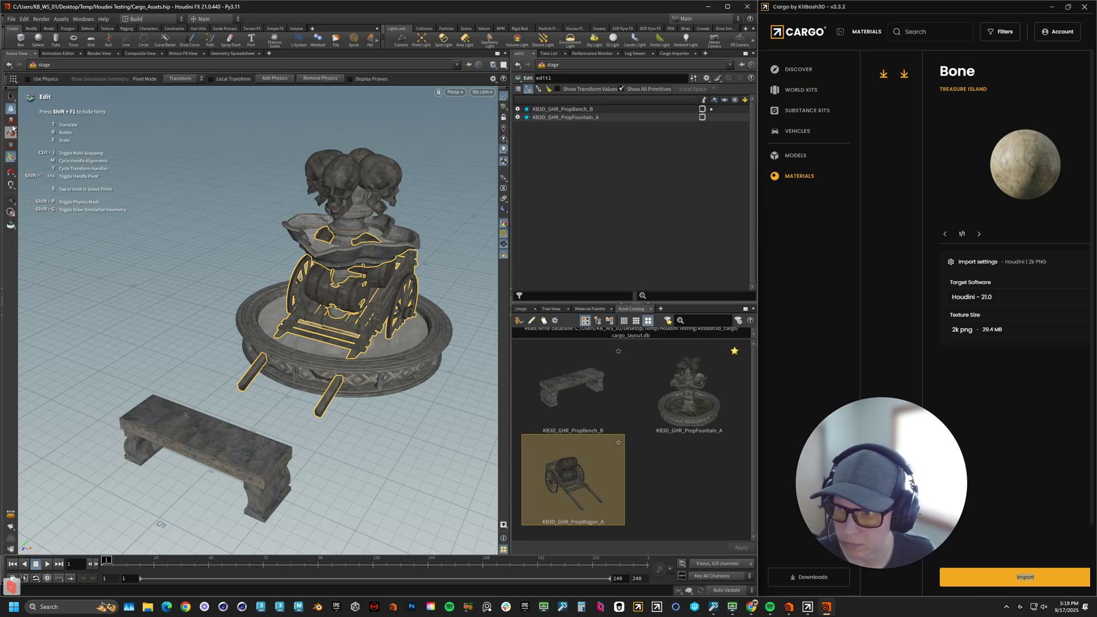
{"action": "key", "text": "Escape"}
{"action": "left_click_drag", "start_coordinate": [407, 411], "coordinate": [338, 364]}
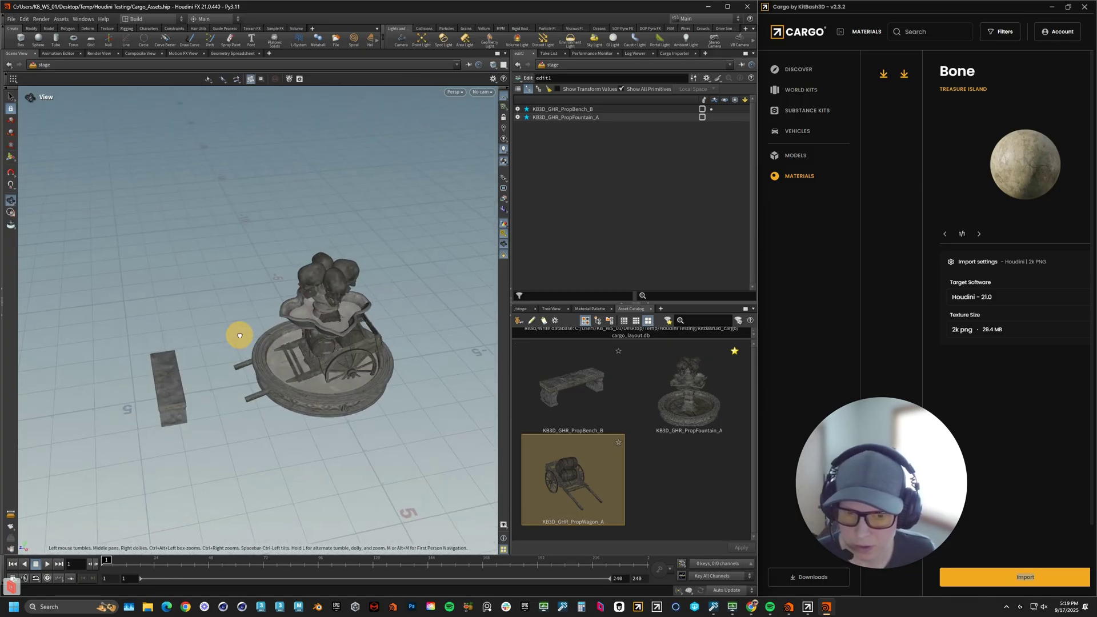
{"action": "key", "text": "Return"}
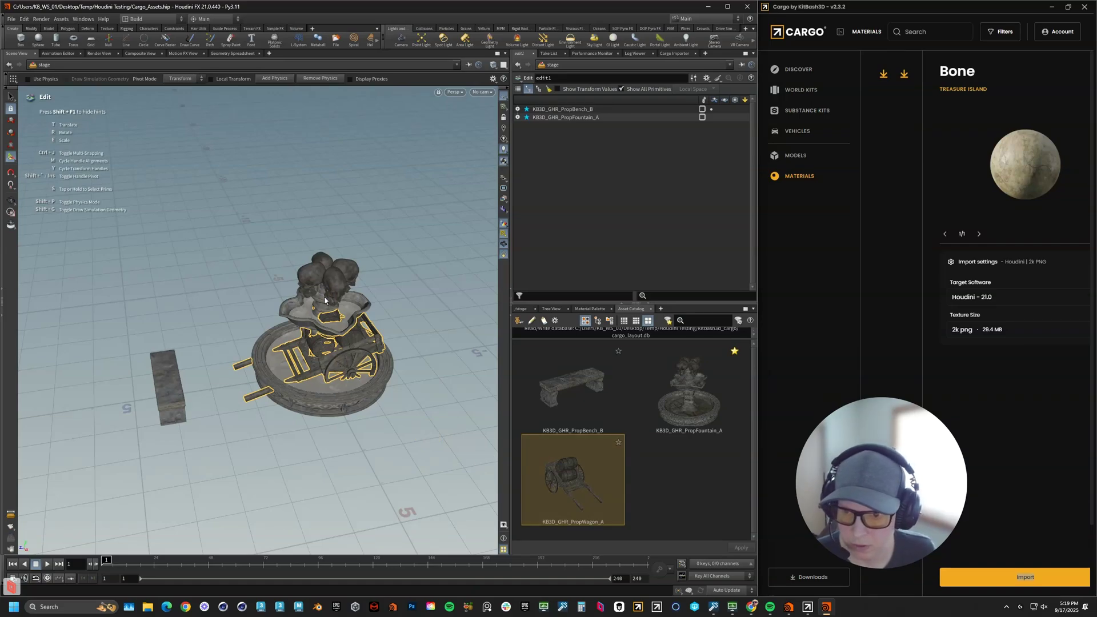
{"action": "key", "text": "s"}
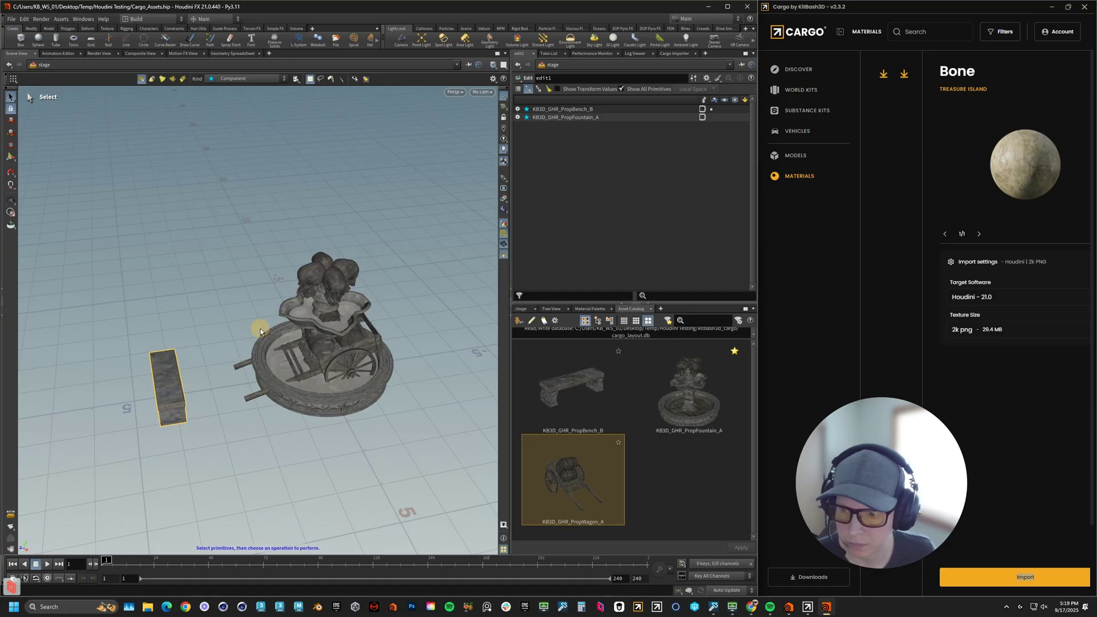
{"action": "left_click", "coordinate": [326, 359]}
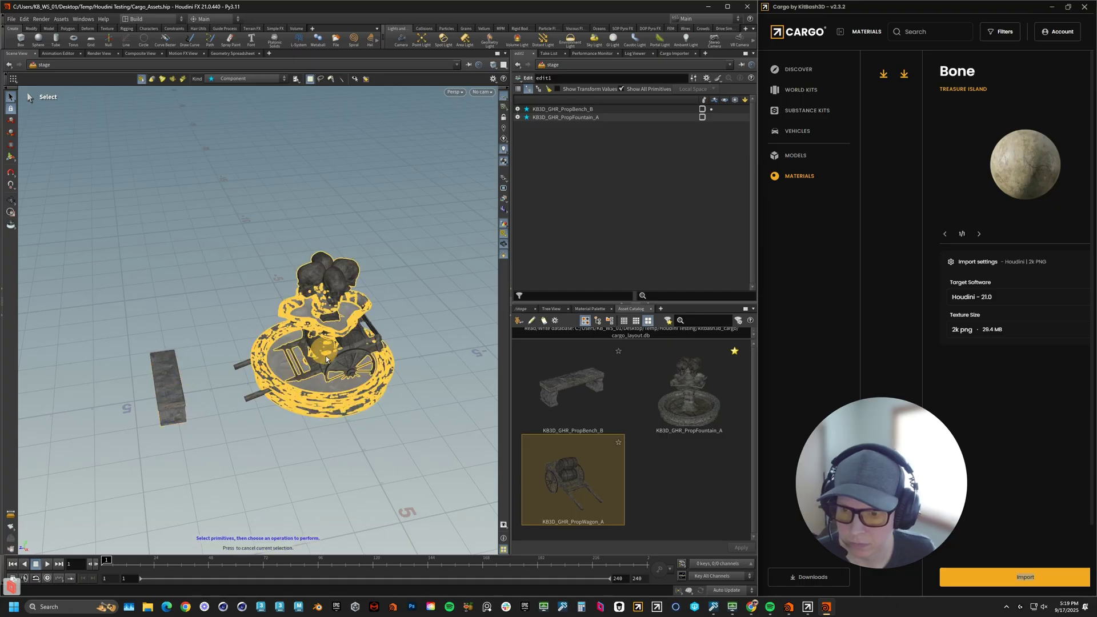
{"action": "left_click", "coordinate": [521, 309]}
Inspect the PropFountain_A, edit1 and PropBench_B nodes' parameters
{"action": "scroll", "coordinate": [571, 466], "scroll_direction": "down", "scroll_amount": 3}
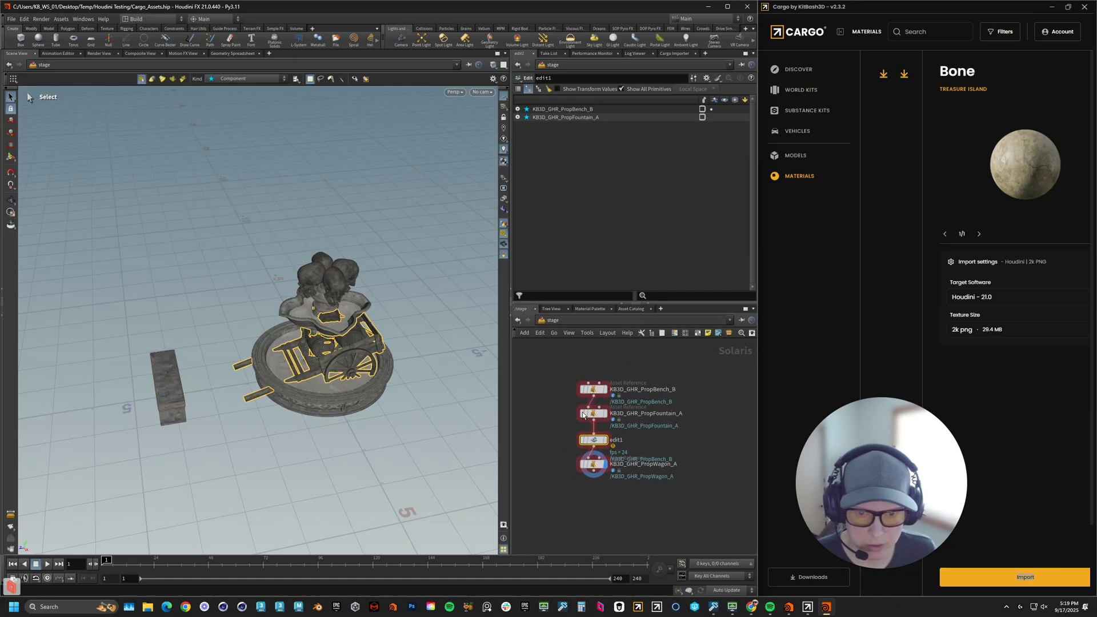
{"action": "left_click", "coordinate": [592, 413]}
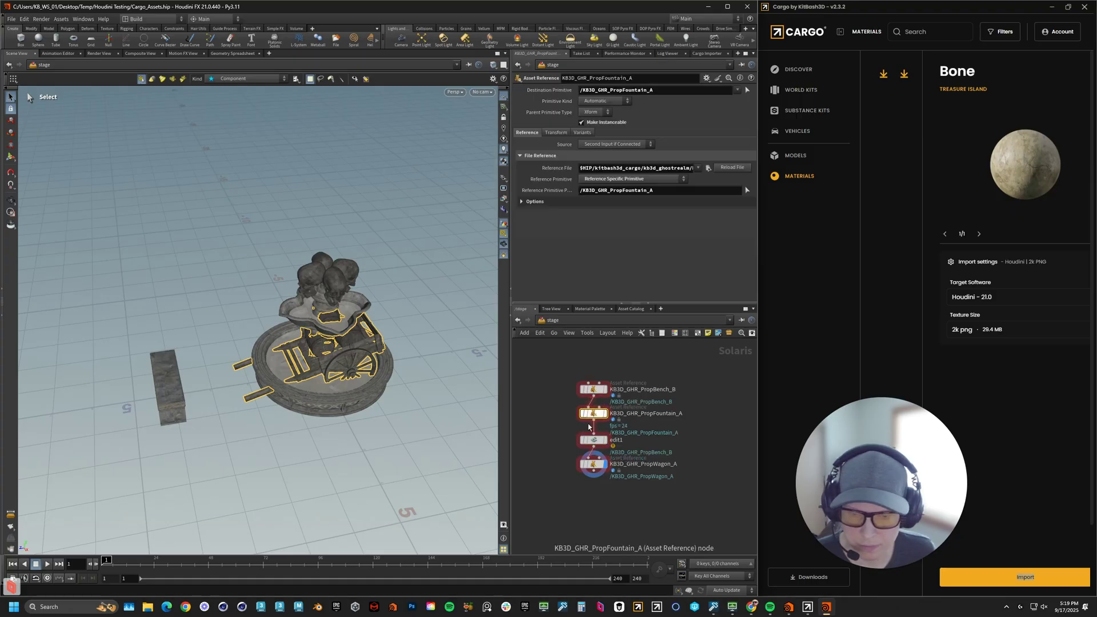
{"action": "left_click", "coordinate": [592, 440]}
{"action": "left_click", "coordinate": [593, 389]}
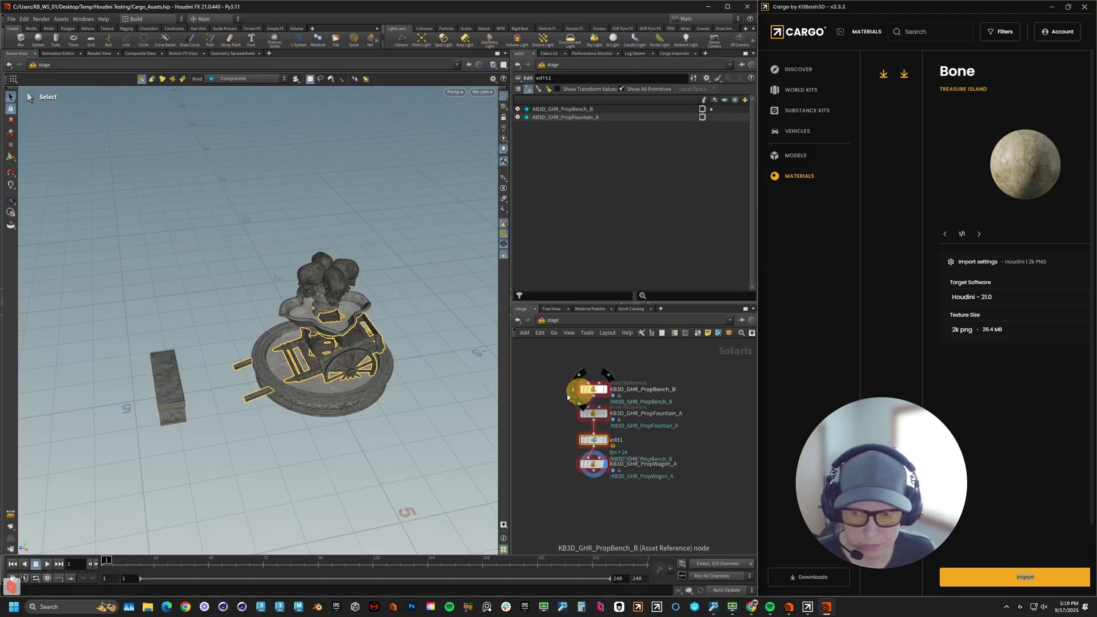
Box-select all four asset nodes in the /stage network
{"action": "left_click_drag", "start_coordinate": [550, 378], "coordinate": [717, 516]}
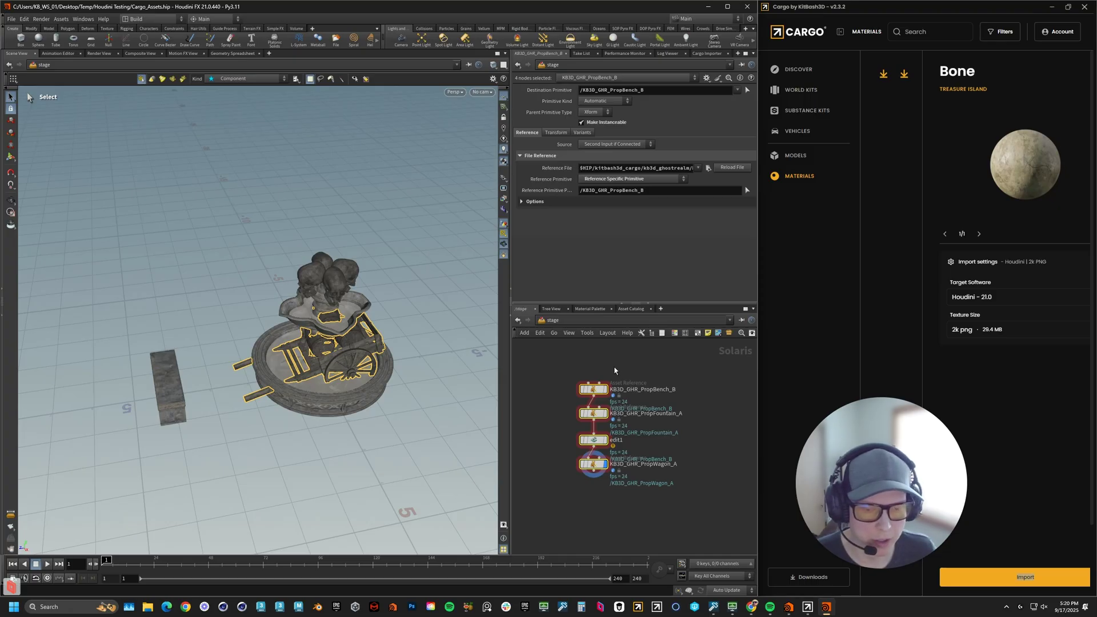
{"action": "left_click", "coordinate": [631, 309]}
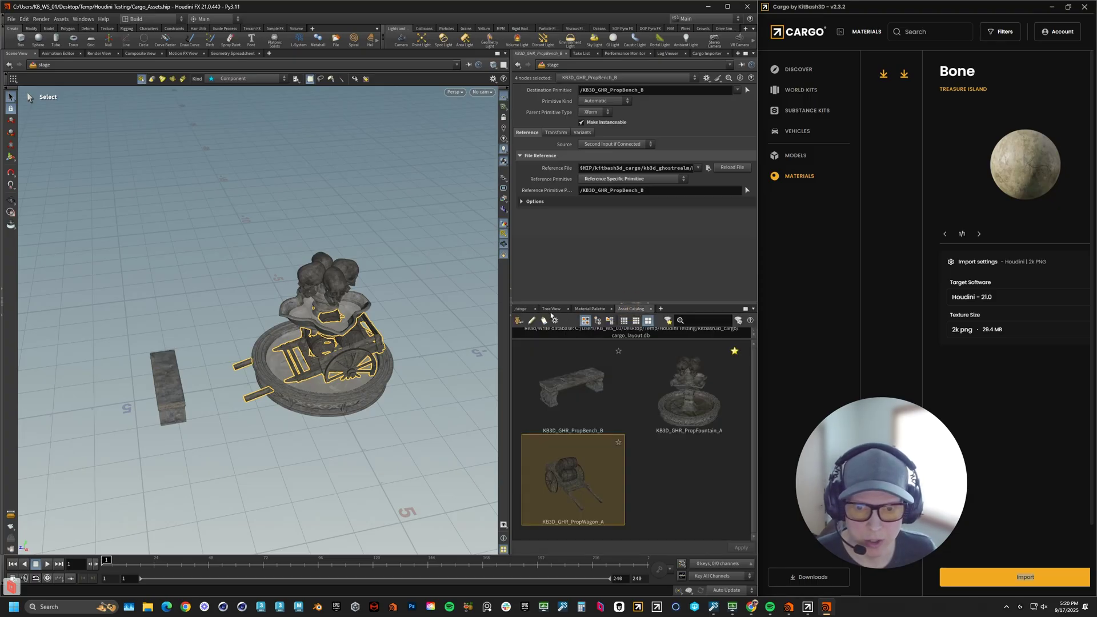
{"action": "left_click", "coordinate": [521, 309]}
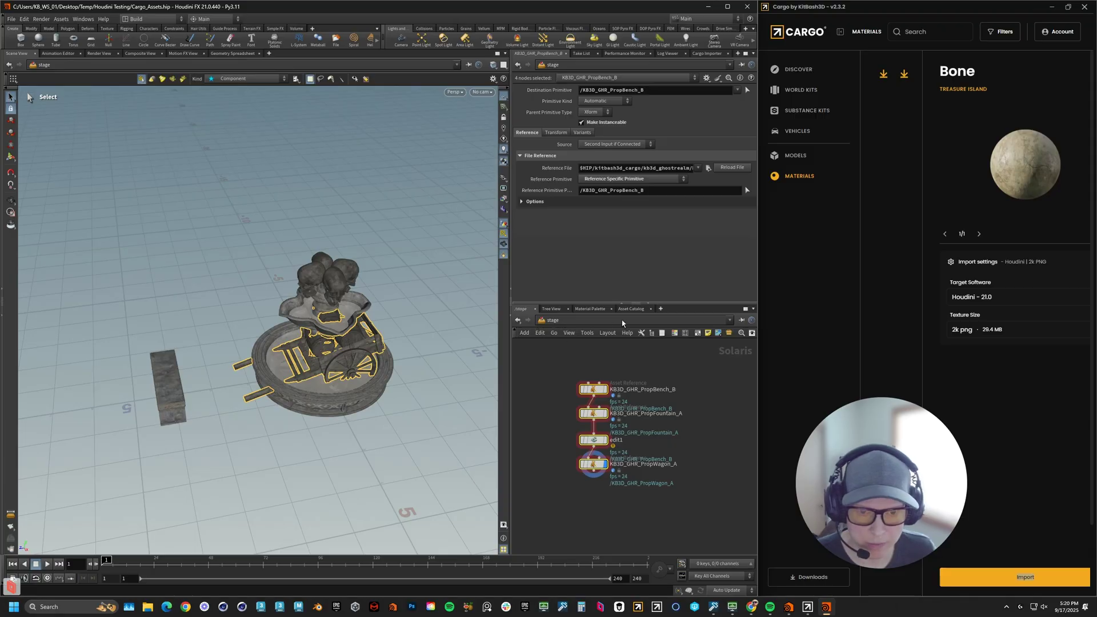
{"action": "left_click_drag", "start_coordinate": [558, 372], "coordinate": [668, 490]}
Delete the selected asset nodes and pick Stage Manager from a 'sta' node search
{"action": "key", "text": "Delete"}
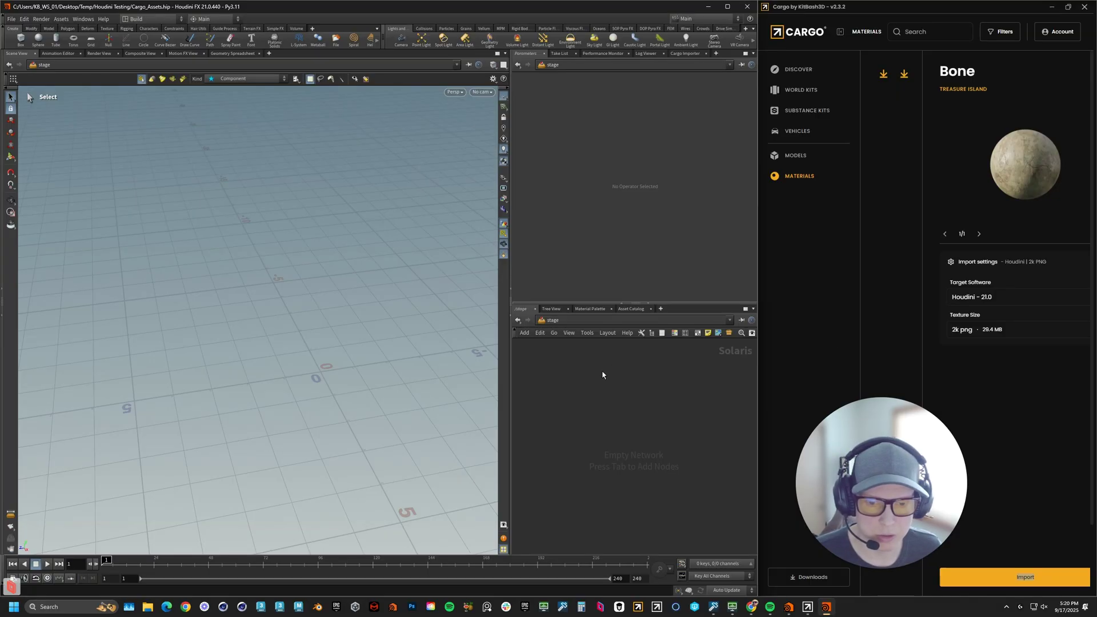
{"action": "key", "text": "Tab"}
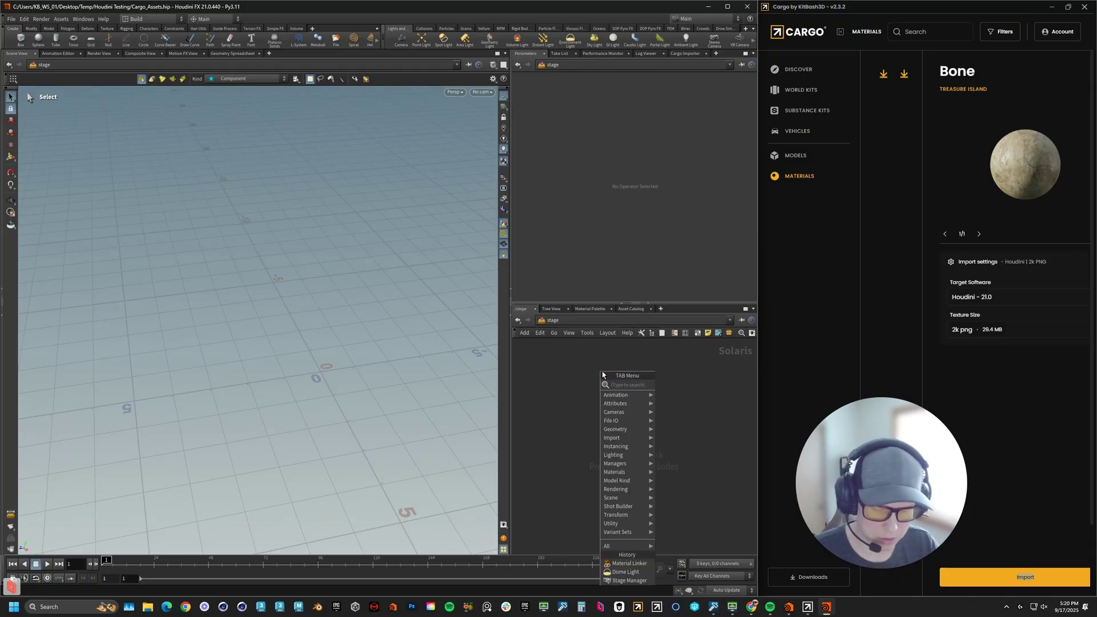
{"action": "type", "text": "ste"}
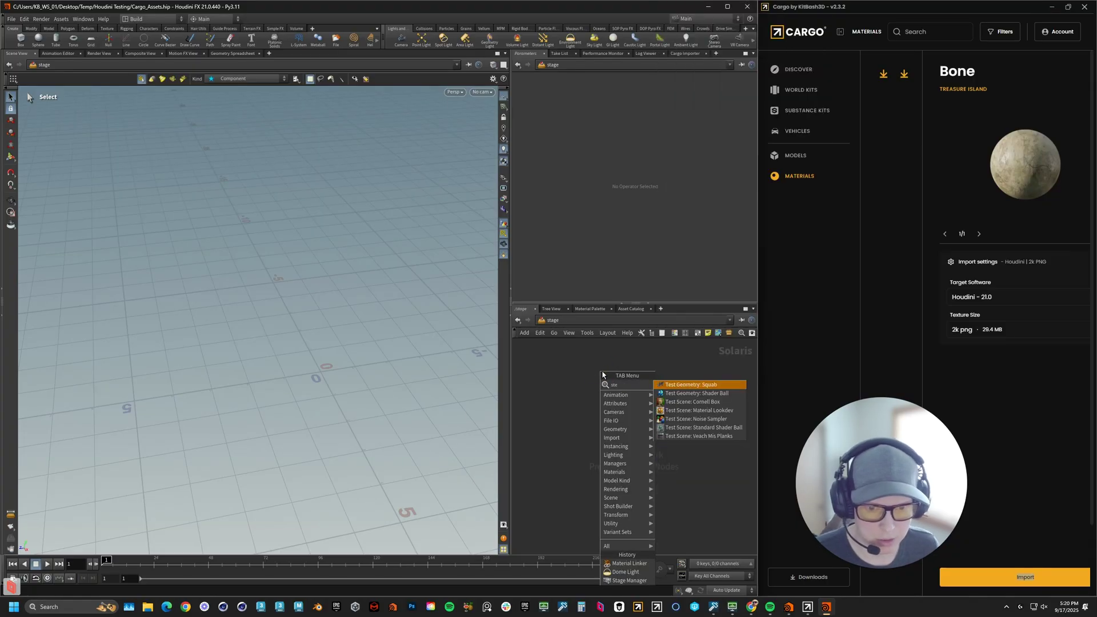
{"action": "key", "text": "BackSpace"}
{"action": "type", "text": "a"}
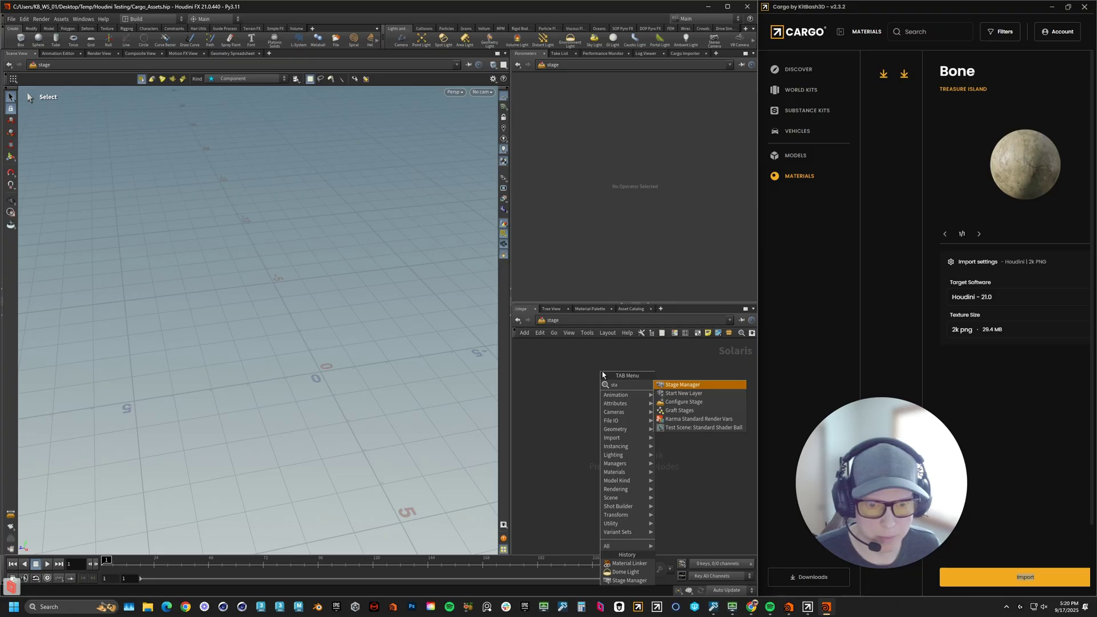
{"action": "left_click", "coordinate": [686, 385]}
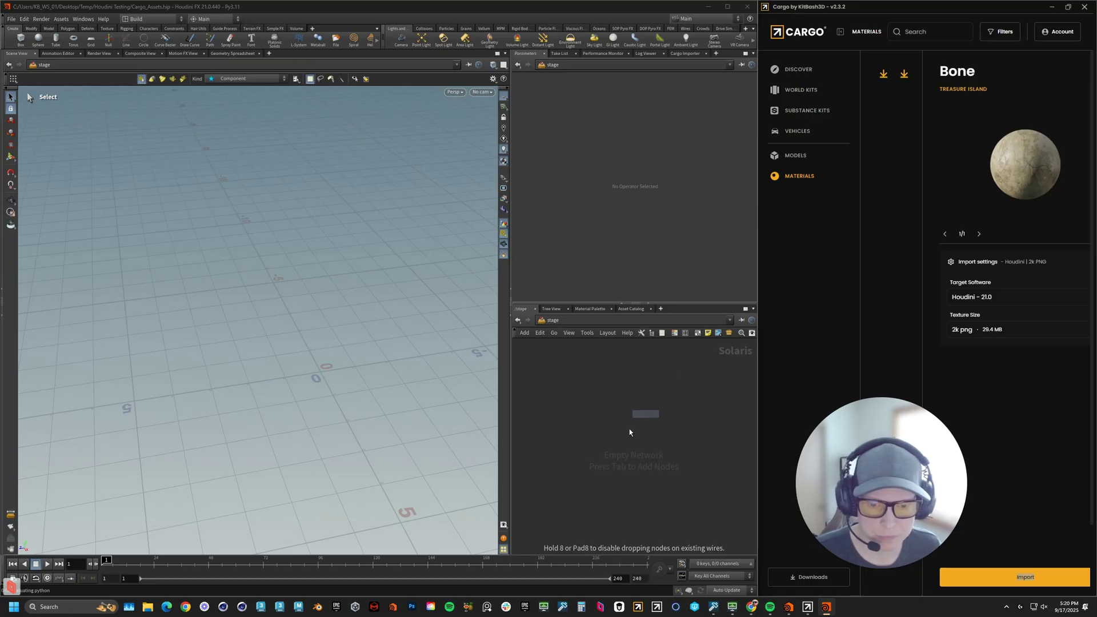
Place stagemanager1 and add PropBench_B to its scene on the left
{"action": "left_click", "coordinate": [600, 437]}
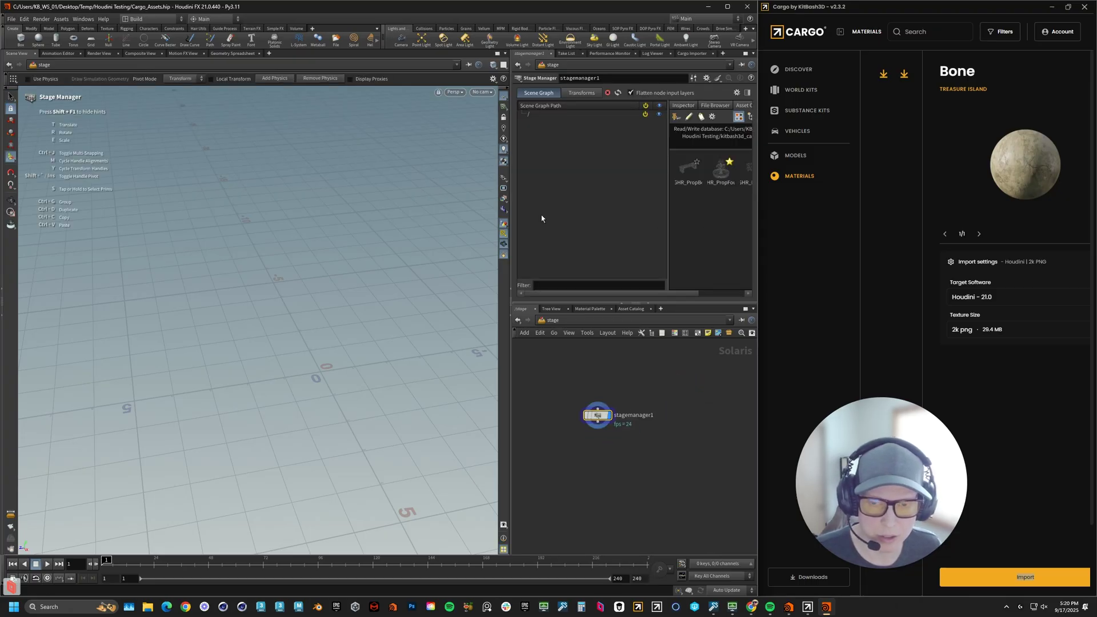
{"action": "left_click_drag", "start_coordinate": [512, 208], "coordinate": [318, 203]}
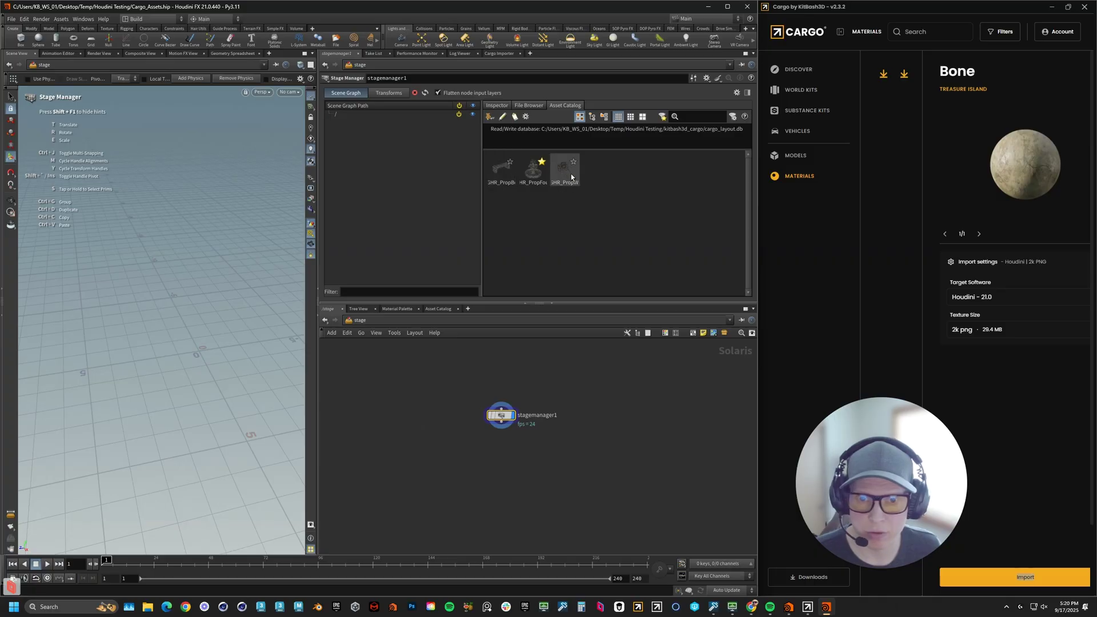
{"action": "left_click", "coordinate": [640, 118]}
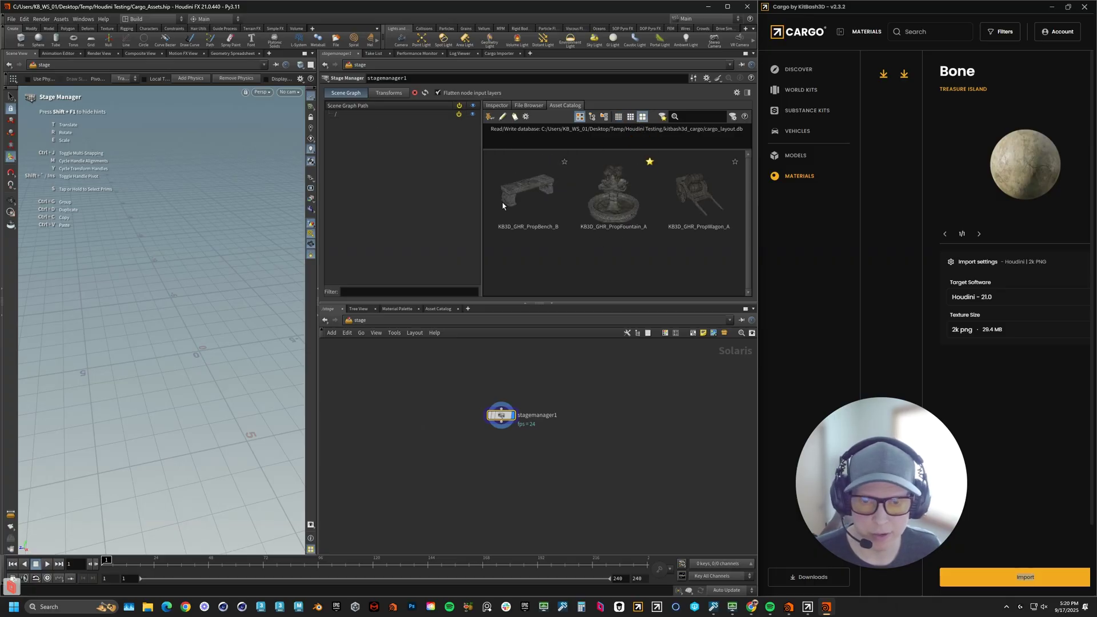
{"action": "left_click_drag", "start_coordinate": [502, 203], "coordinate": [412, 210]}
{"action": "left_click_drag", "start_coordinate": [526, 198], "coordinate": [97, 362]}
Add PropFountain_A and PropWagon_A, moving the fountain right and the wagon up-left
{"action": "left_click_drag", "start_coordinate": [578, 222], "coordinate": [350, 272]}
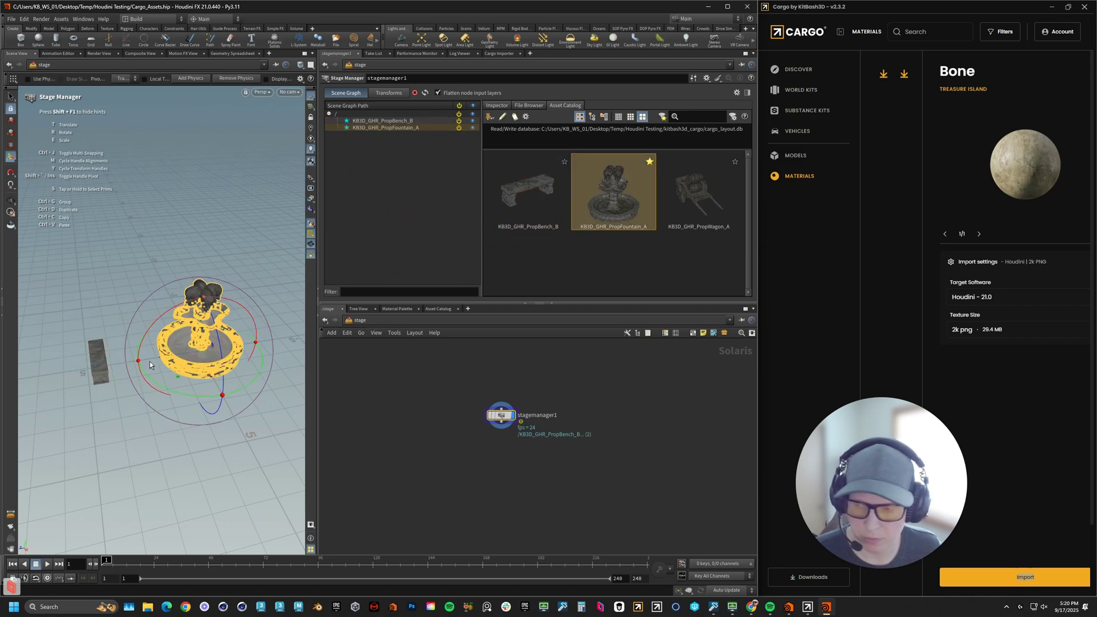
{"action": "key", "text": "t"}
{"action": "left_click_drag", "start_coordinate": [156, 357], "coordinate": [280, 343]}
{"action": "left_click_drag", "start_coordinate": [690, 194], "coordinate": [402, 252]}
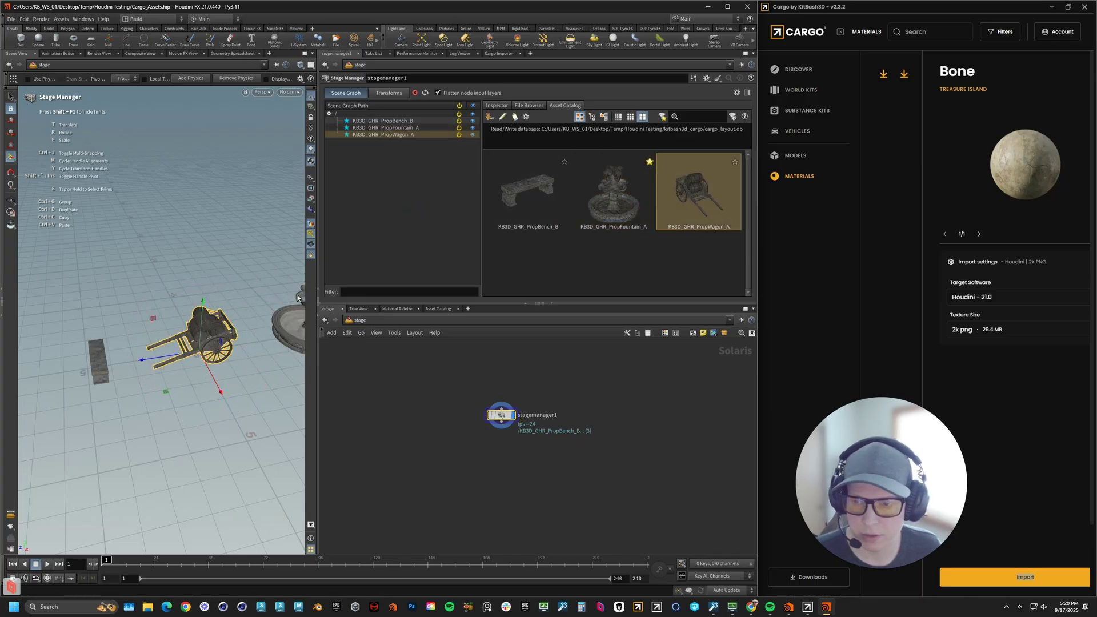
{"action": "left_click_drag", "start_coordinate": [212, 379], "coordinate": [163, 289]}
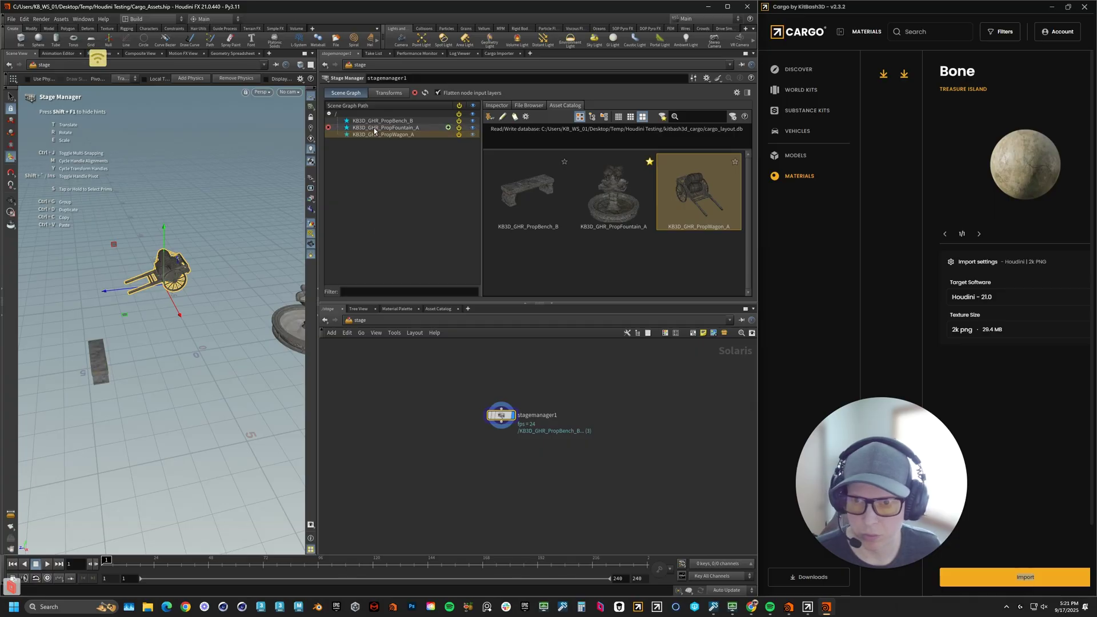
Shift the fountain to the left and move the bench toward it
{"action": "left_click", "coordinate": [289, 323]}
{"action": "left_click", "coordinate": [235, 350]}
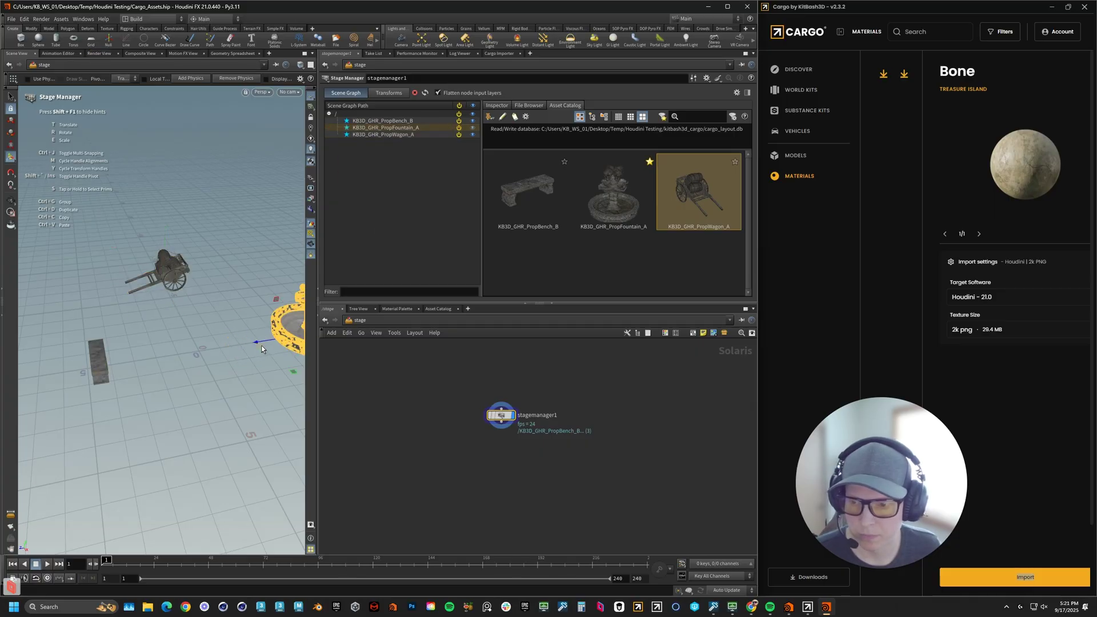
{"action": "left_click_drag", "start_coordinate": [263, 341], "coordinate": [116, 368]}
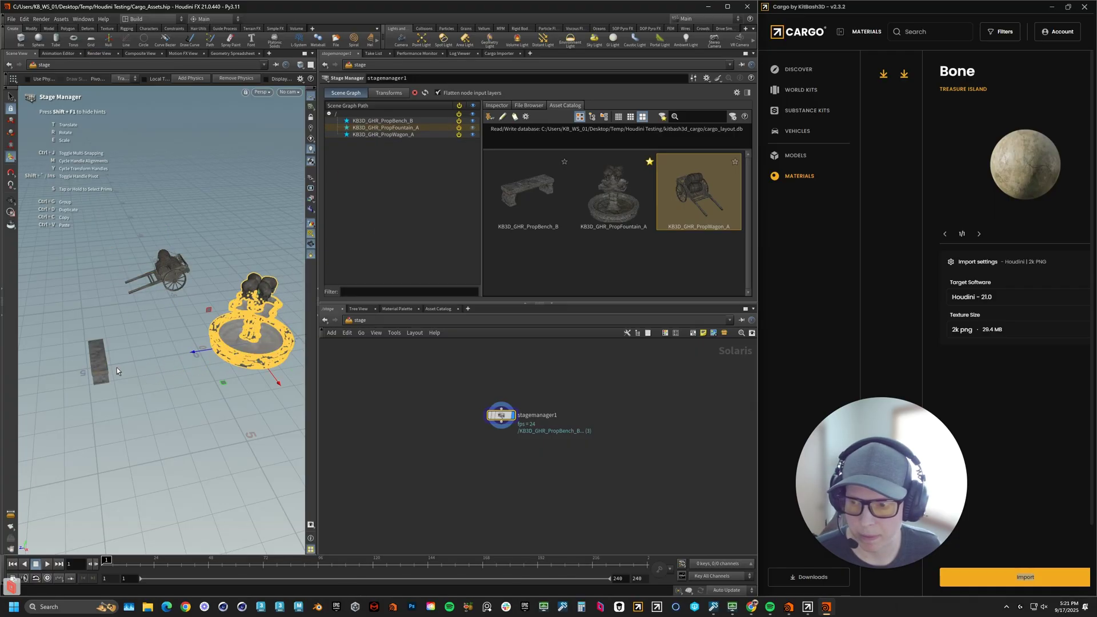
{"action": "left_click", "coordinate": [388, 136]}
{"action": "left_click", "coordinate": [382, 120]}
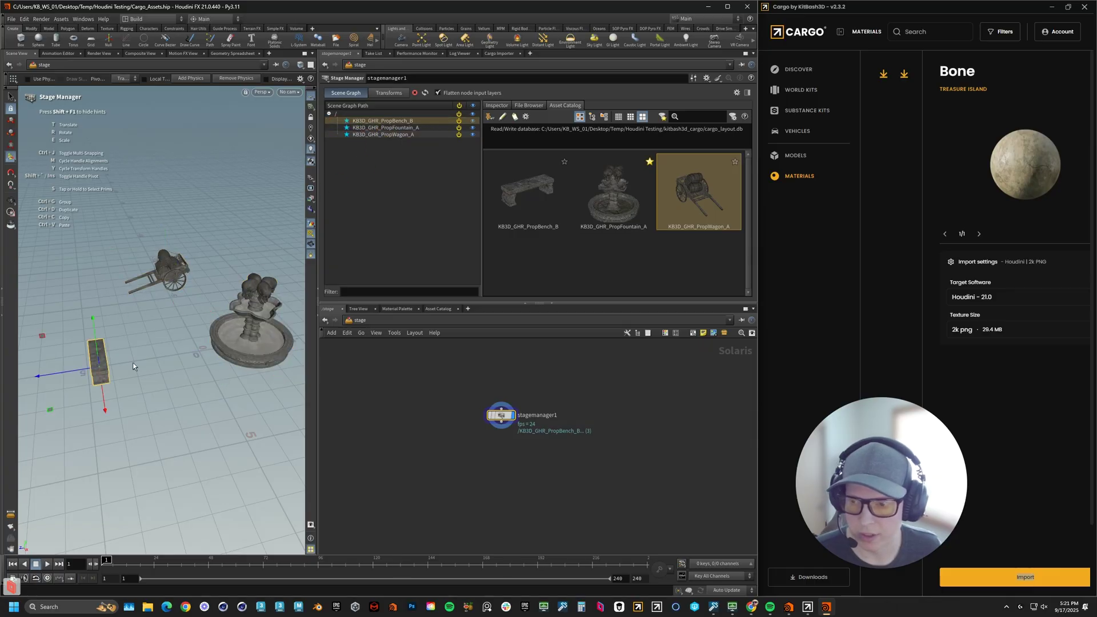
{"action": "left_click_drag", "start_coordinate": [64, 376], "coordinate": [225, 389]}
Nudge the bench slightly along its blue axis so it sits in front of the fountain, clear of the wagon
{"action": "key", "text": "Escape"}
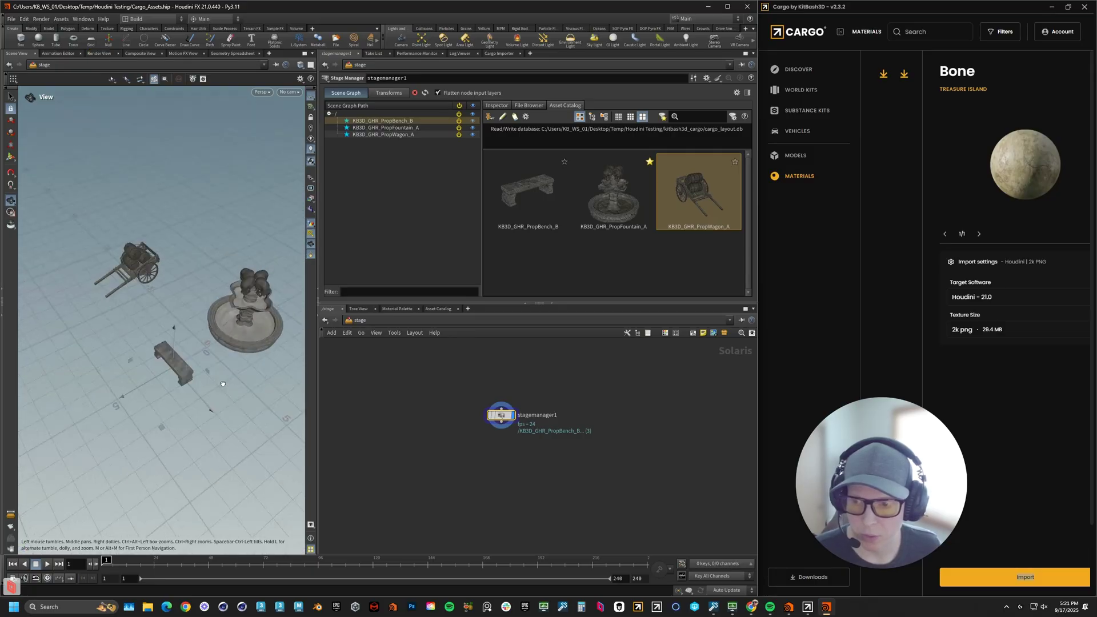
{"action": "key", "text": "Return"}
{"action": "middle_click_drag", "start_coordinate": [225, 385], "coordinate": [208, 389]}
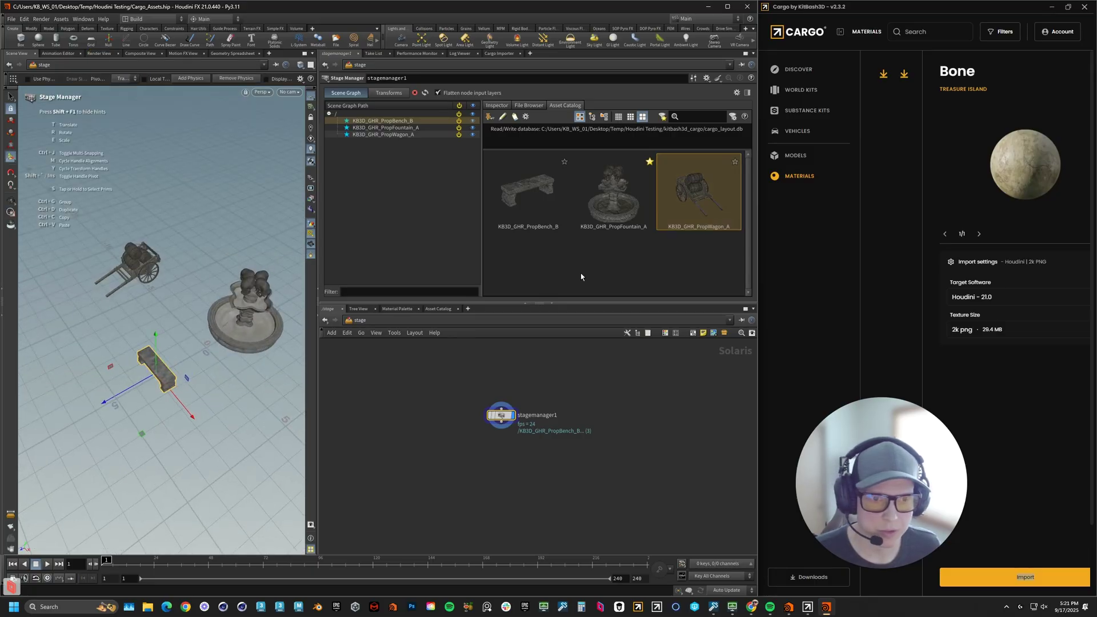